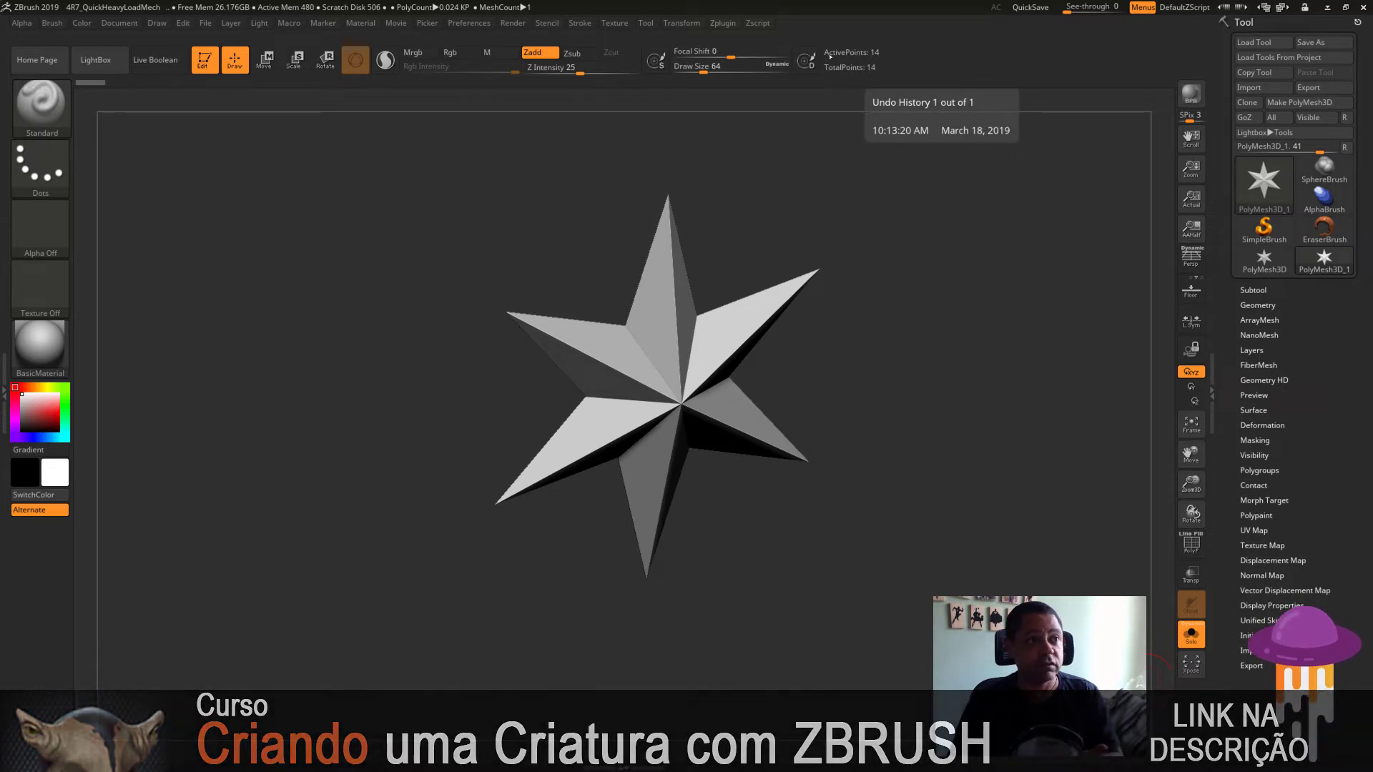
- Make the rocky Texture 27 the active texture
click(614, 22)
mouse_move(650, 217)
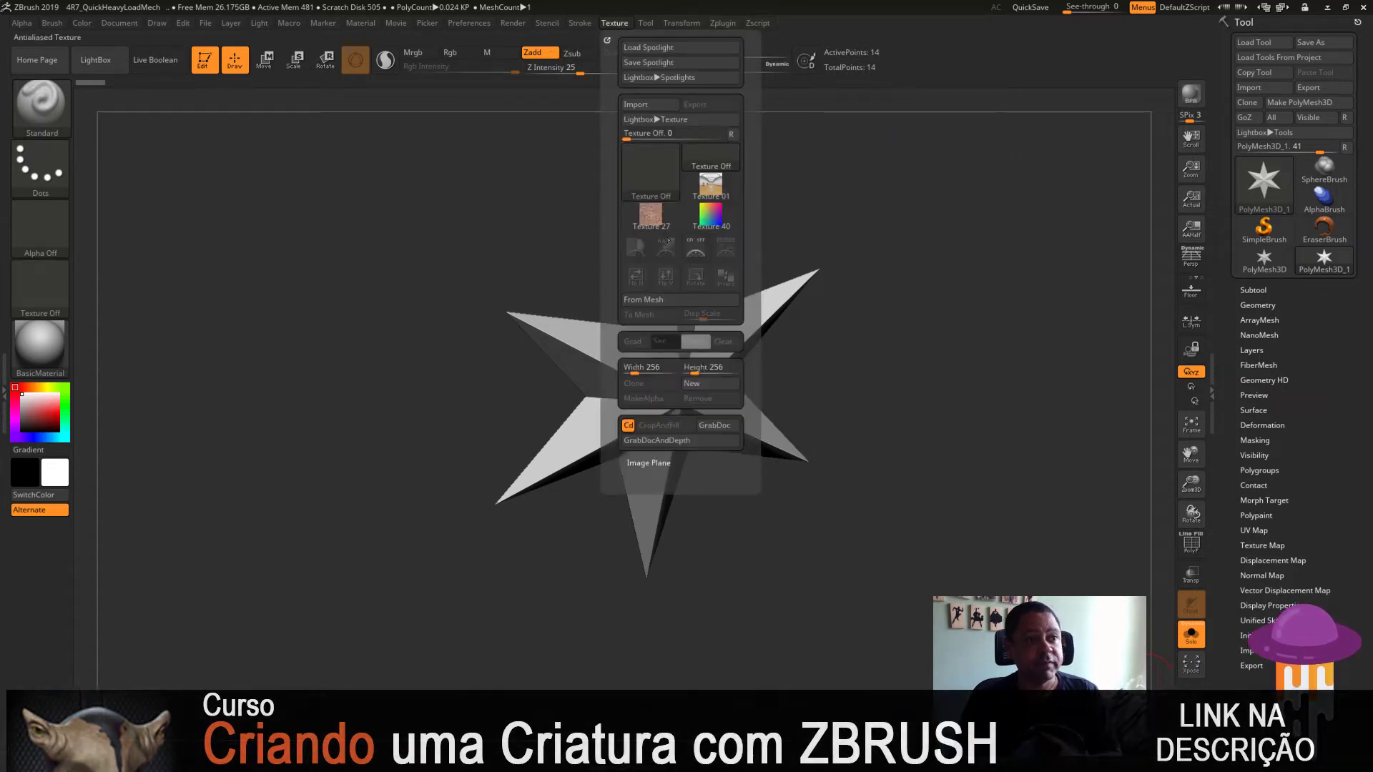
click(652, 214)
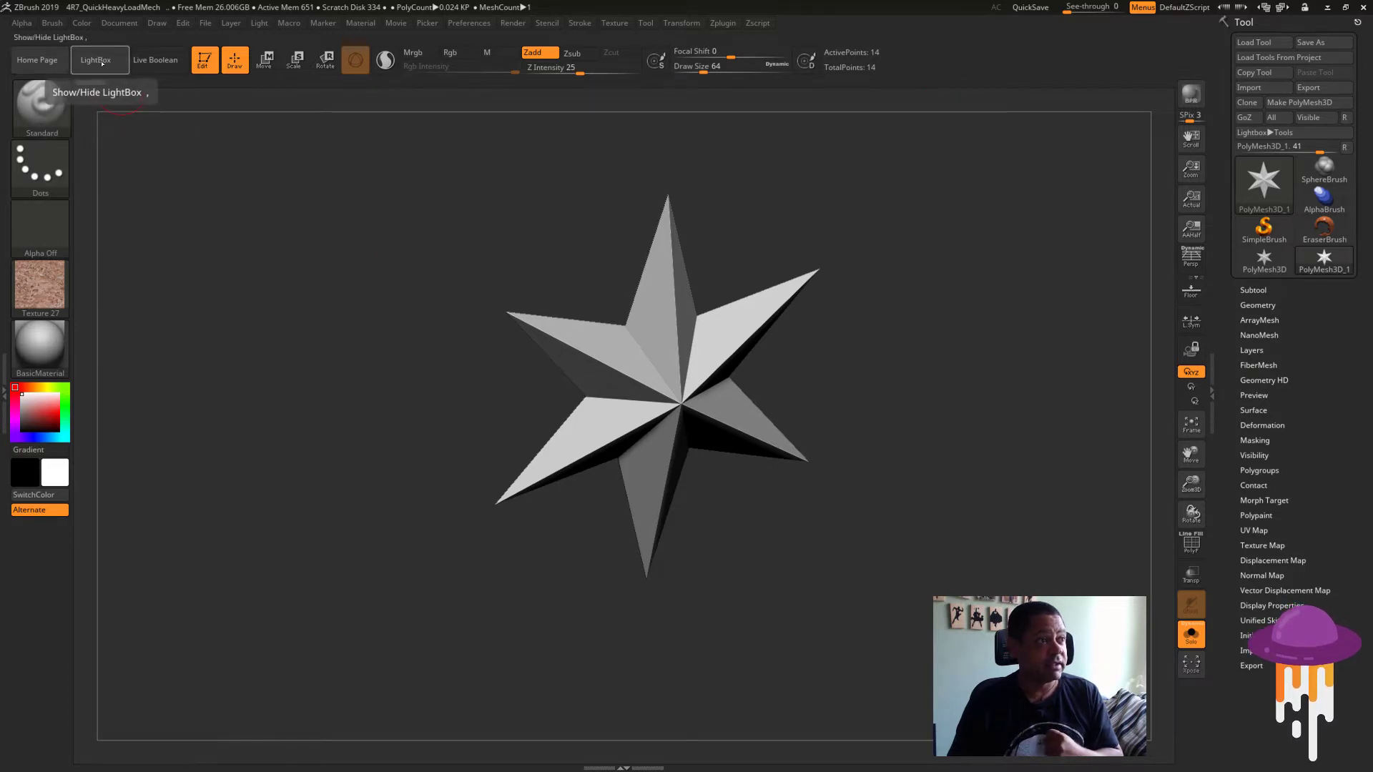
- Load the 512_HardSurface Spotlight image set from LightBox's Spotlight tab
click(90, 82)
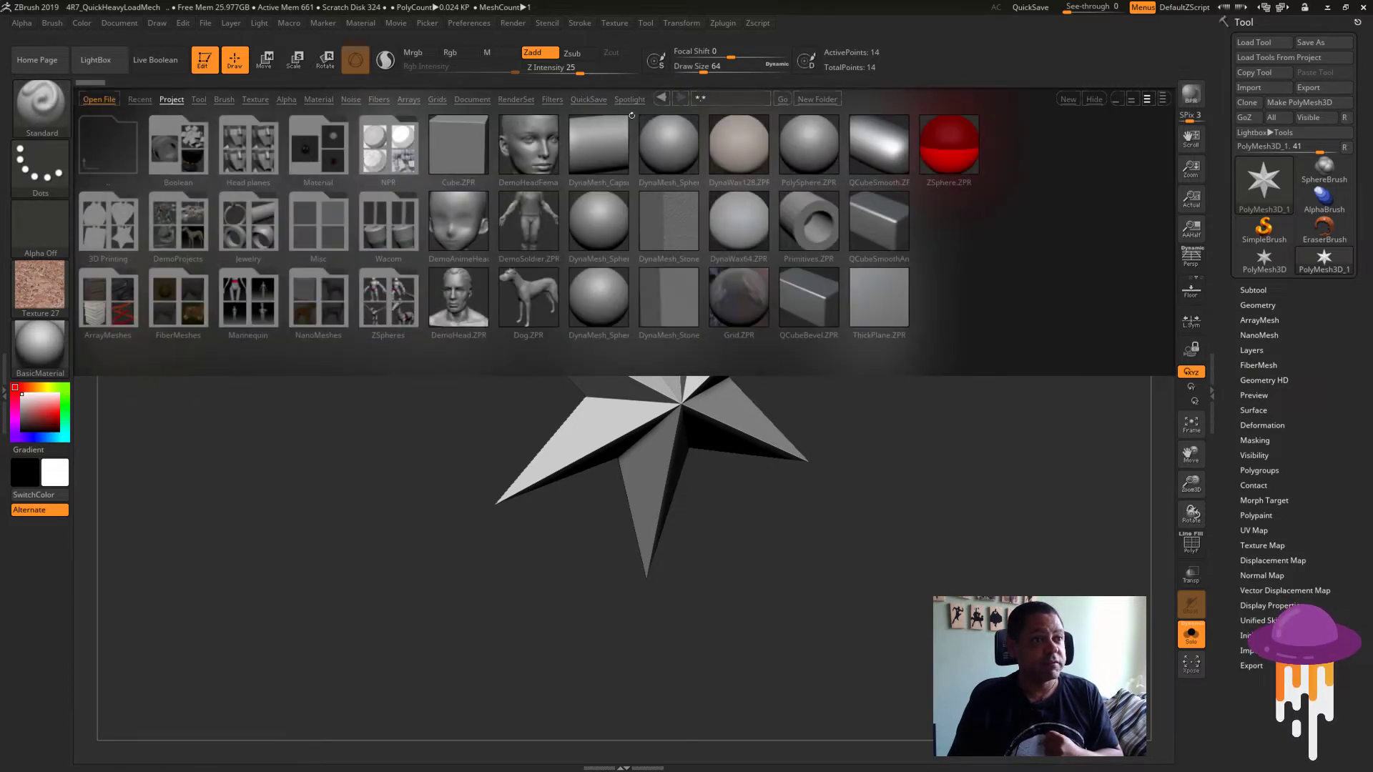
click(629, 101)
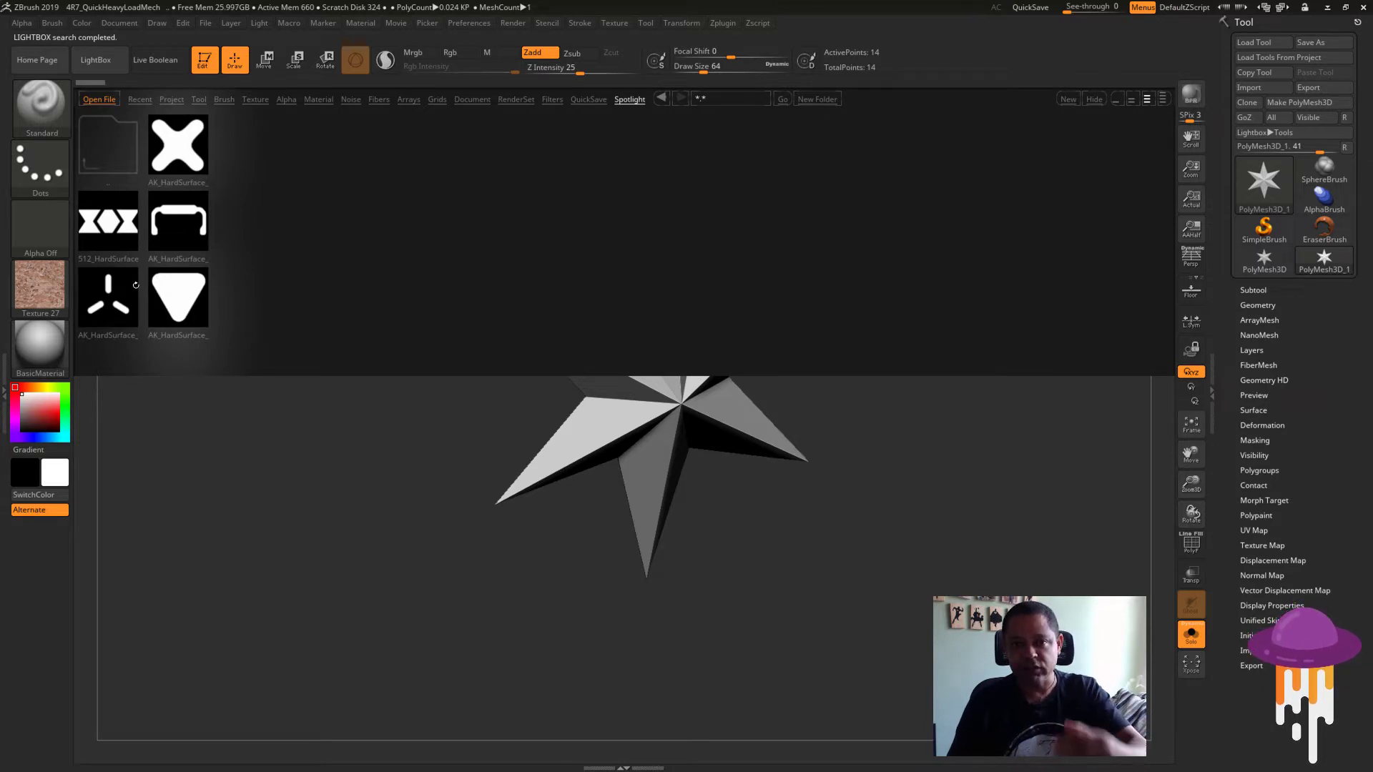
double_click(113, 227)
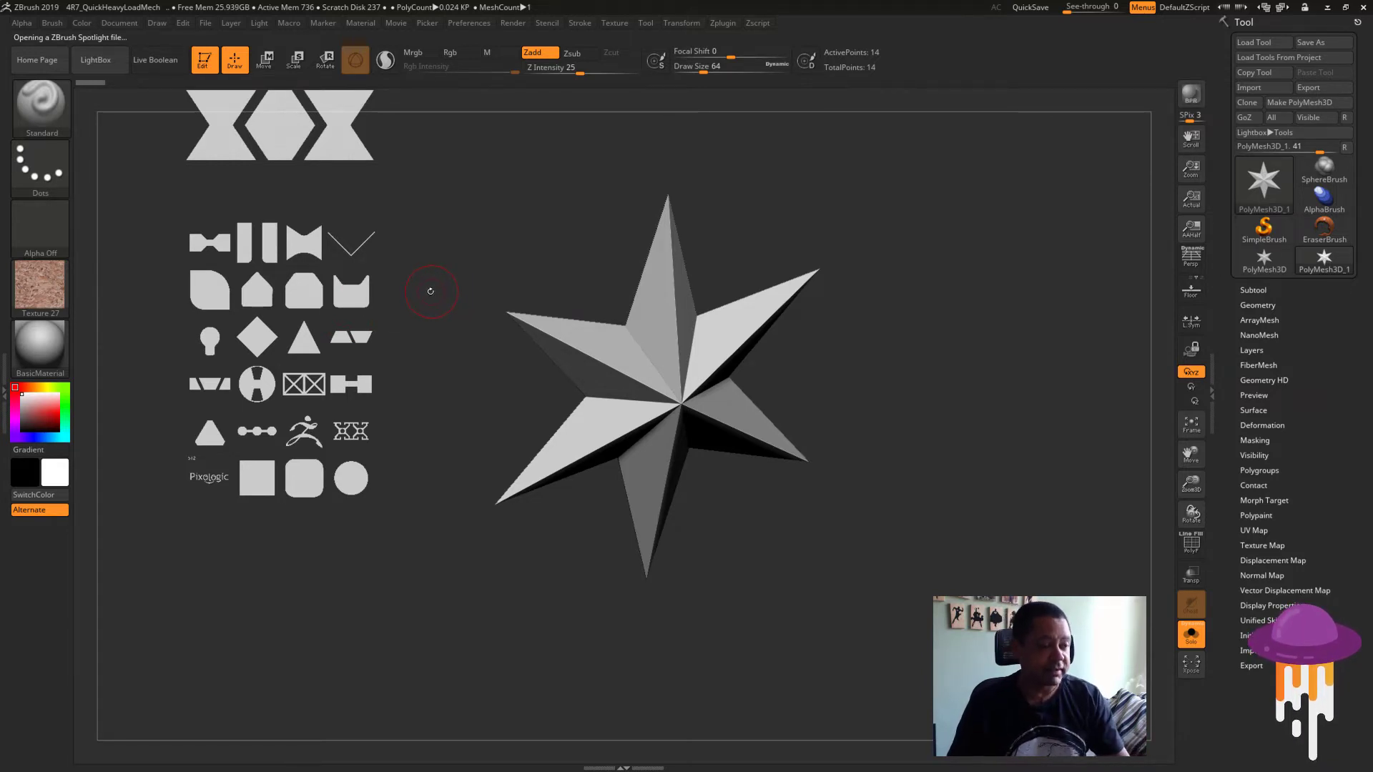
- Show Spotlight with Shift+Z, move its dial aside and reposition the large hourglass image
key(shift+z)
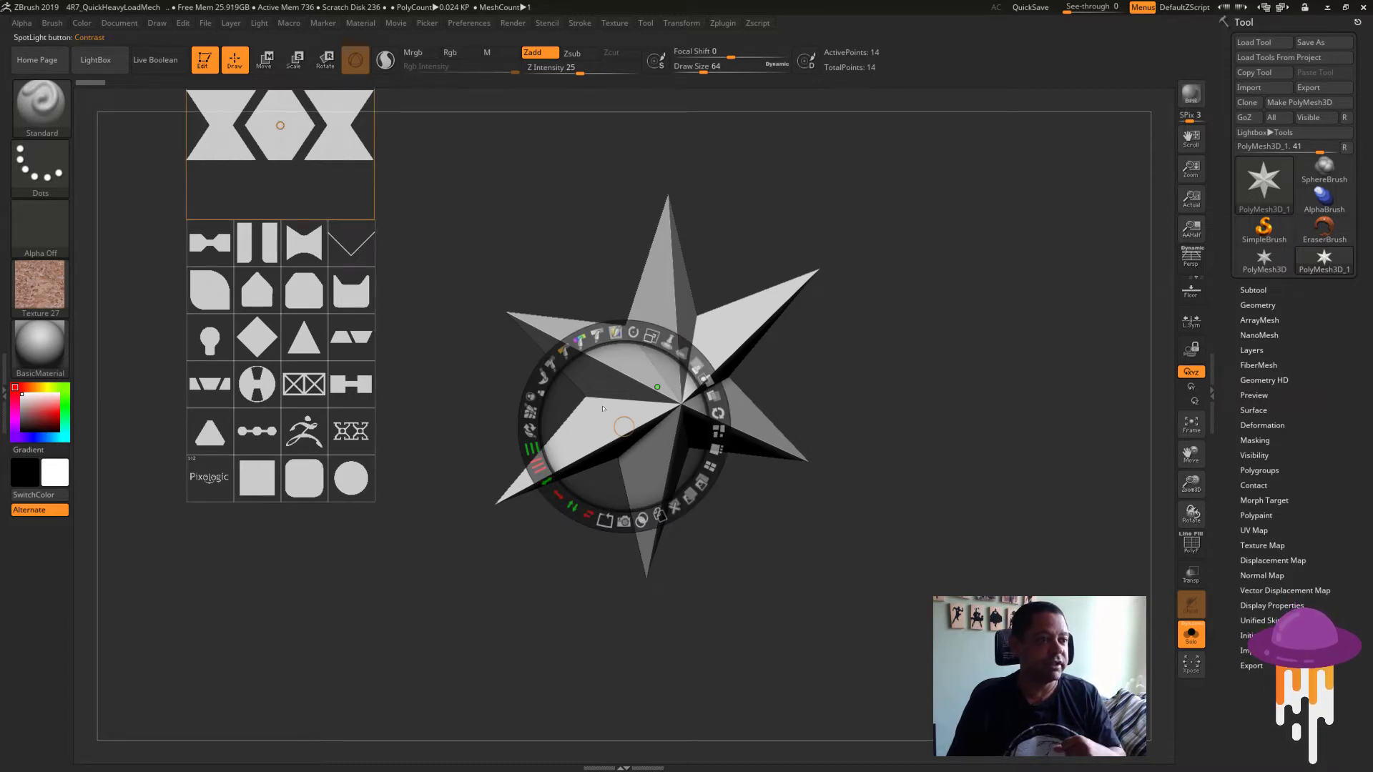
drag(603, 408, 600, 408)
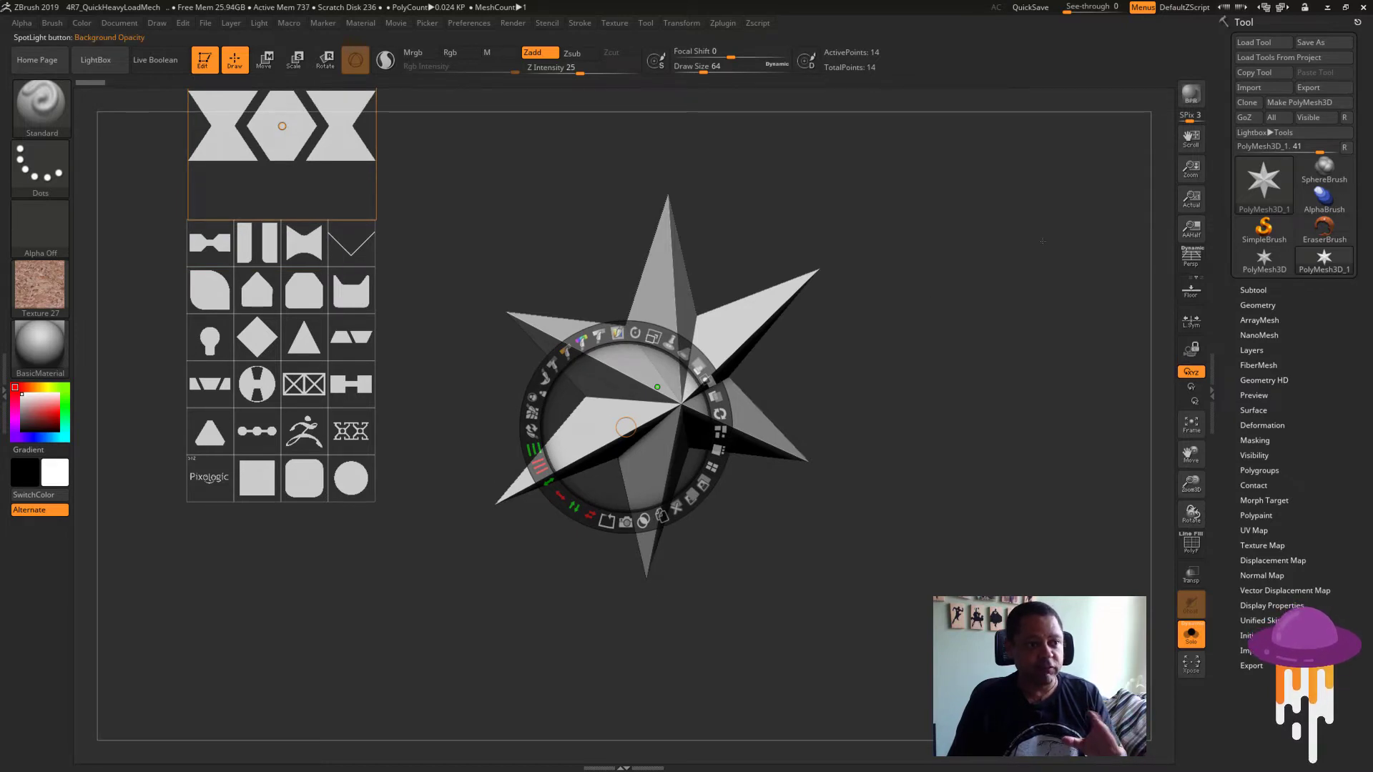
drag(1042, 241, 968, 390)
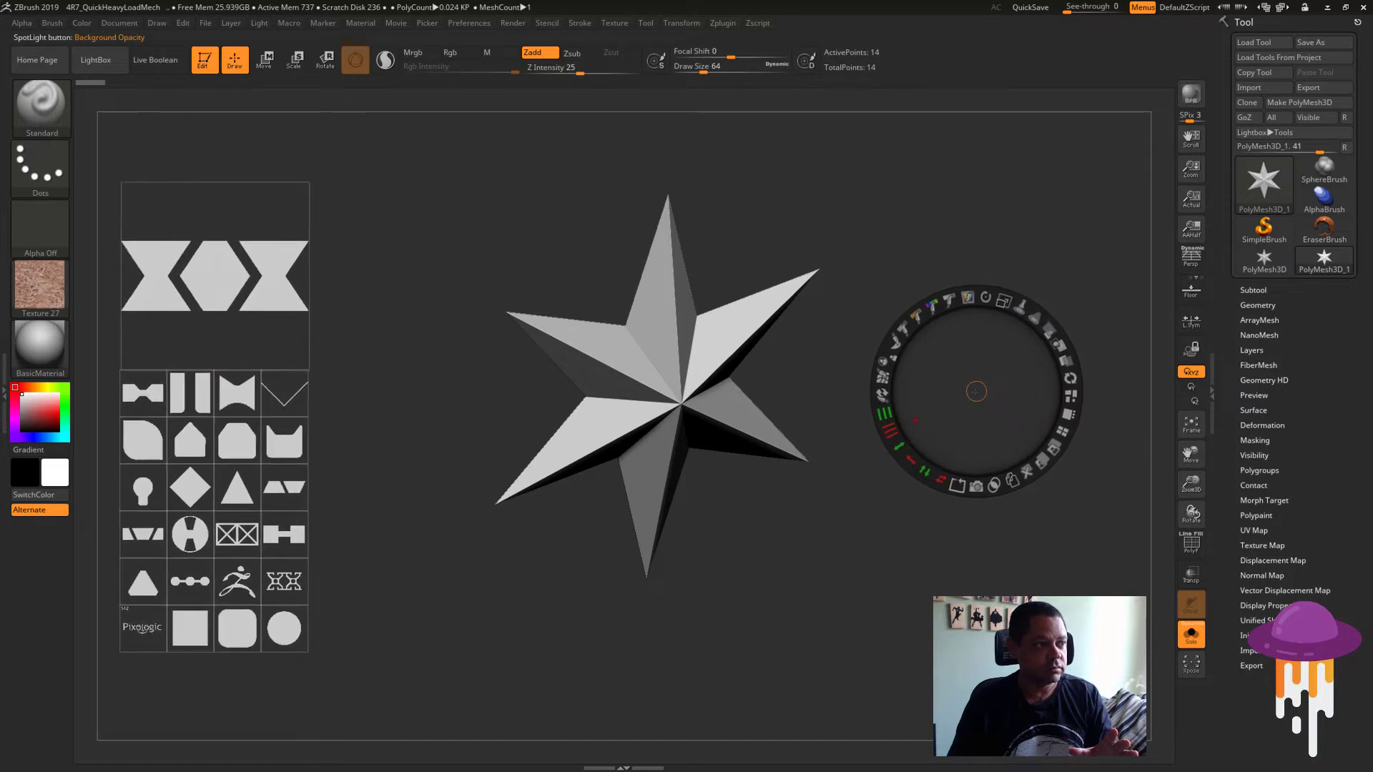
click(235, 313)
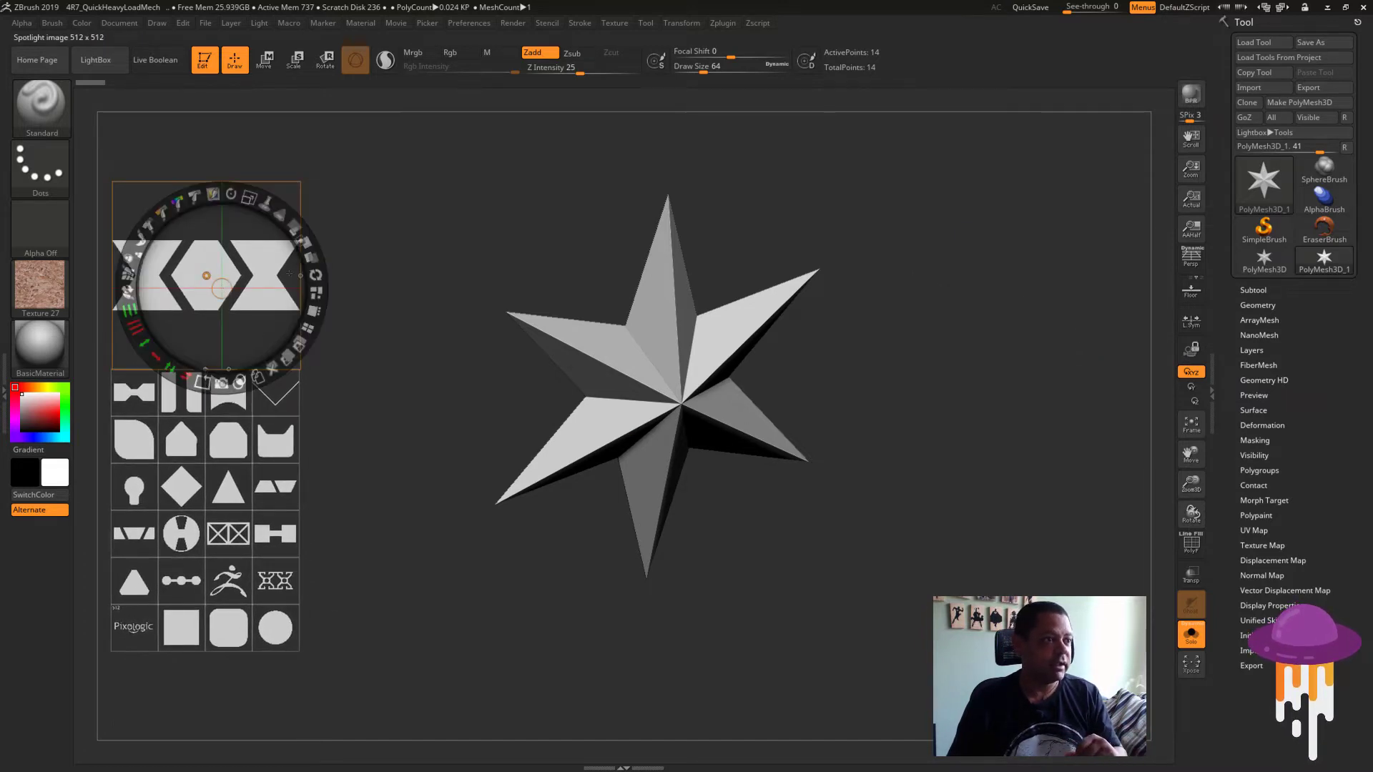
mouse_move(289, 274)
mouse_down()
mouse_move(239, 263)
mouse_move(348, 234)
mouse_move(267, 245)
mouse_up()
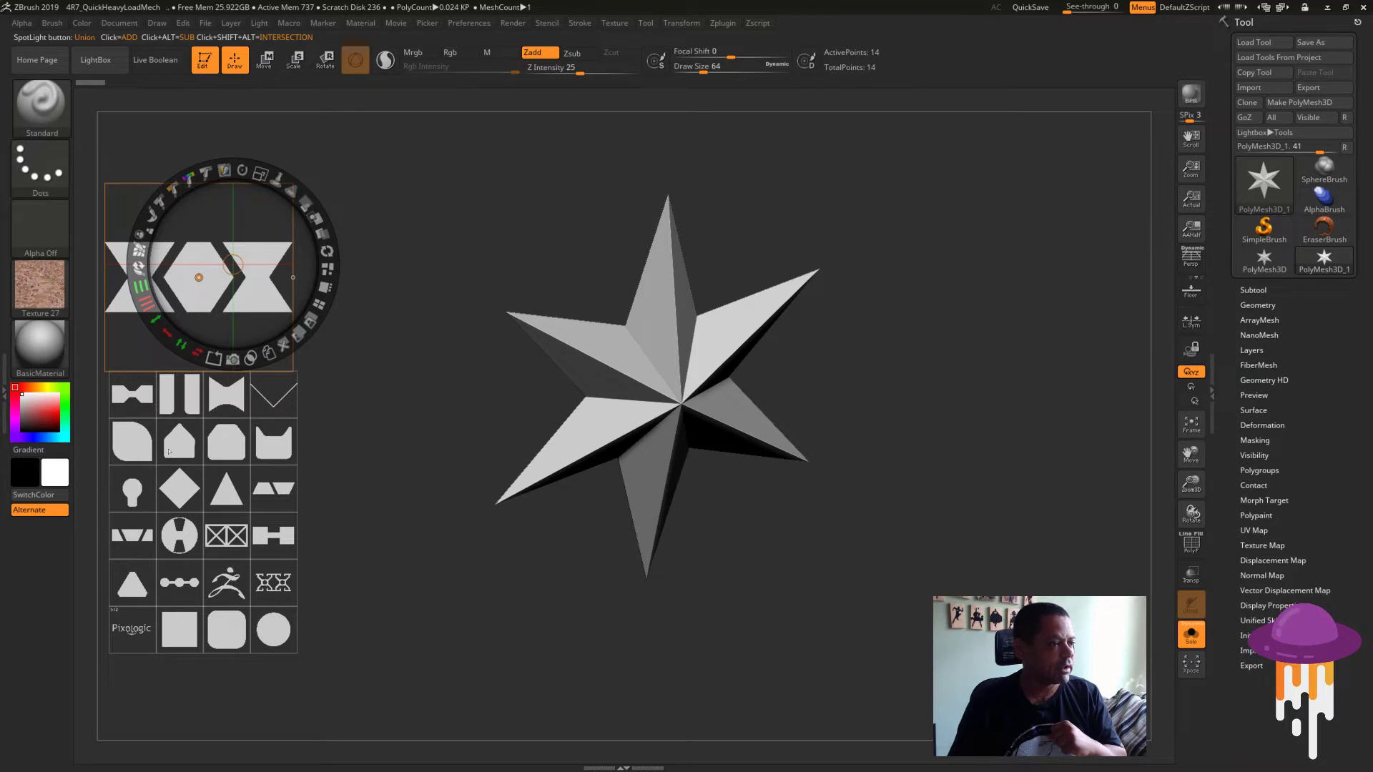
- Drag the plain square tile onto empty canvas and turn the star model aside
click(185, 627)
drag(184, 627, 516, 592)
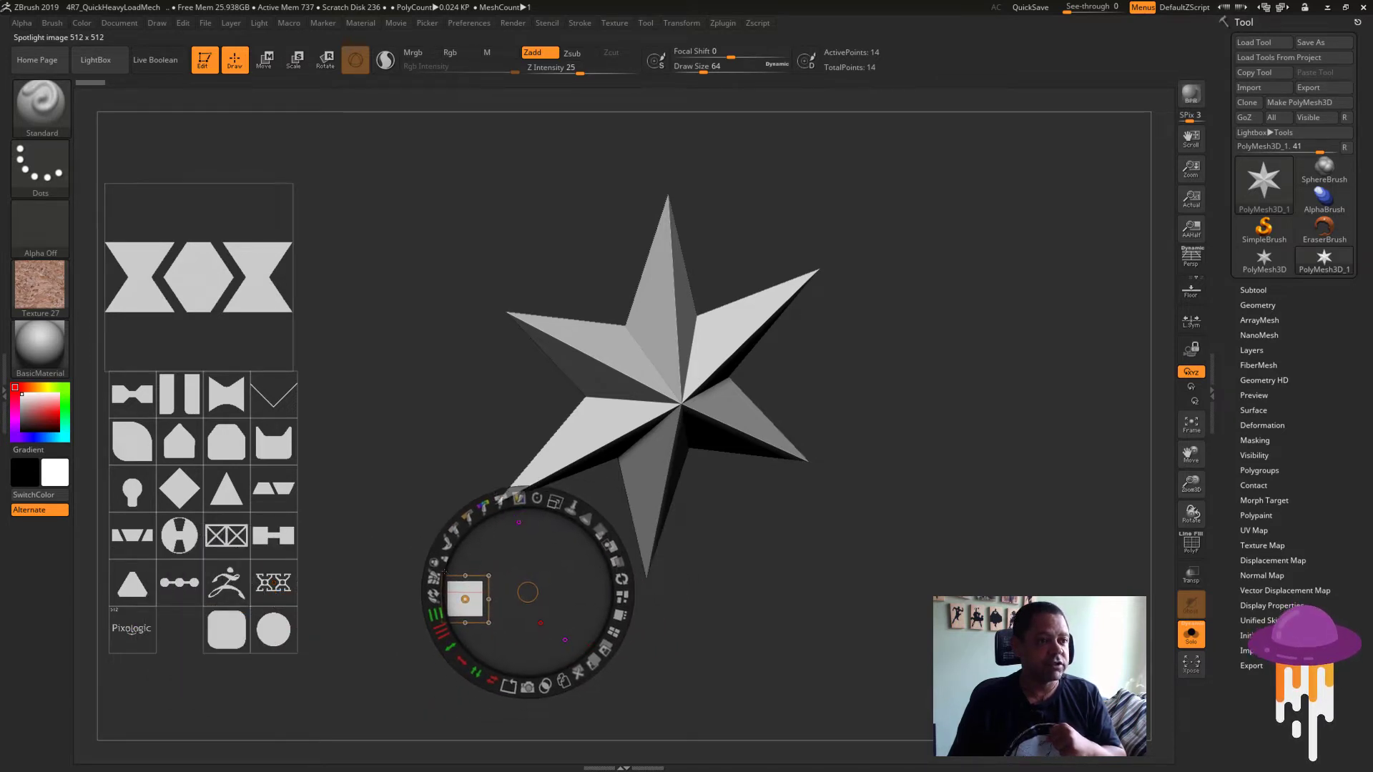
drag(516, 595, 441, 579)
click(840, 363)
key(z)
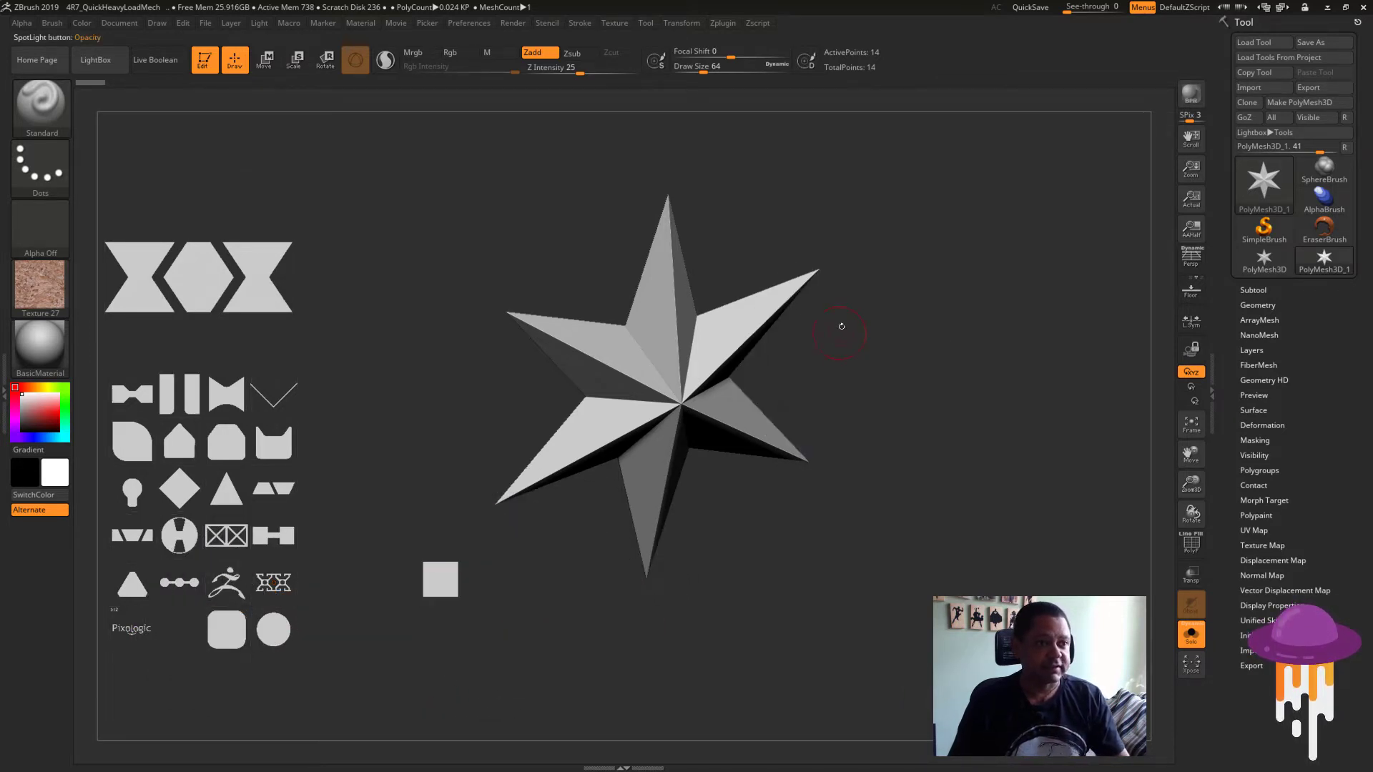
mouse_move(837, 322)
mouse_down()
mouse_move(975, 346)
mouse_move(888, 331)
mouse_move(849, 344)
mouse_up()
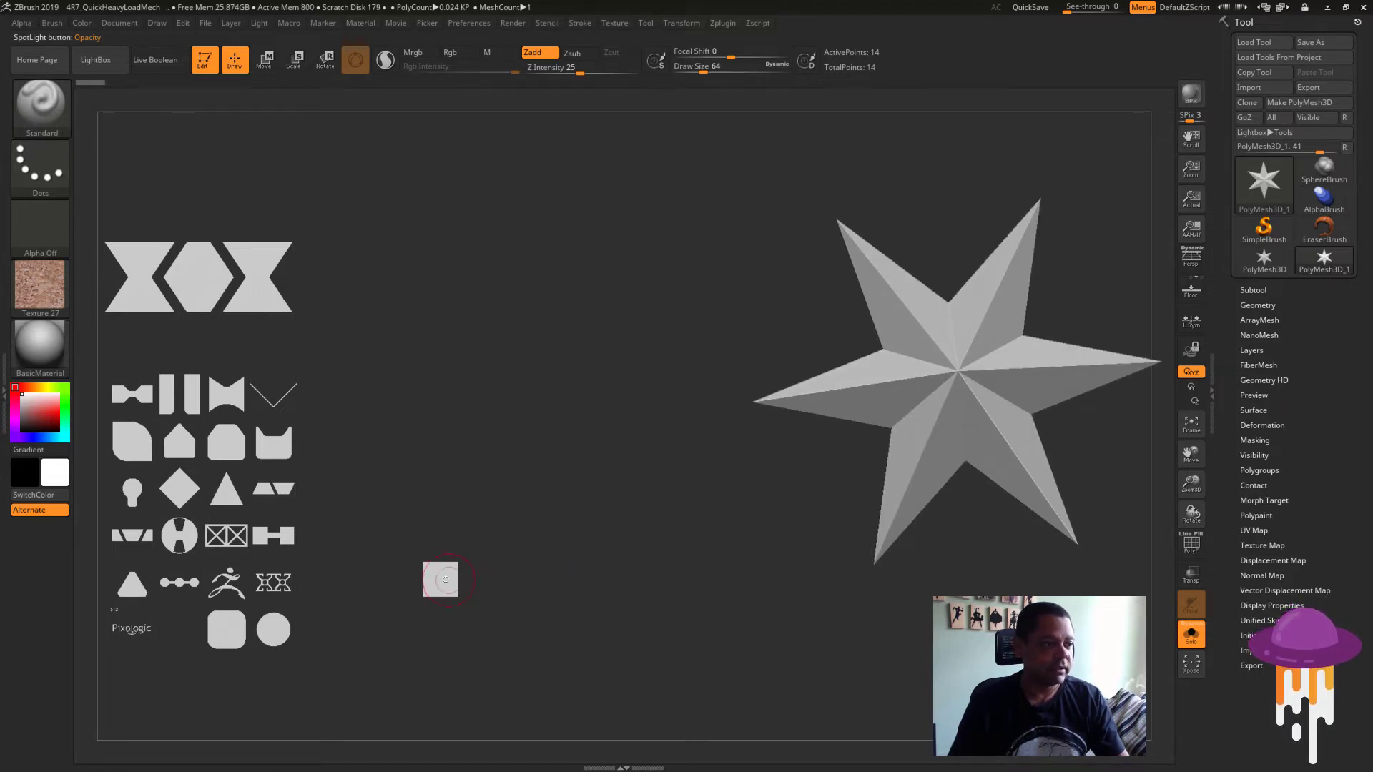
key(z)
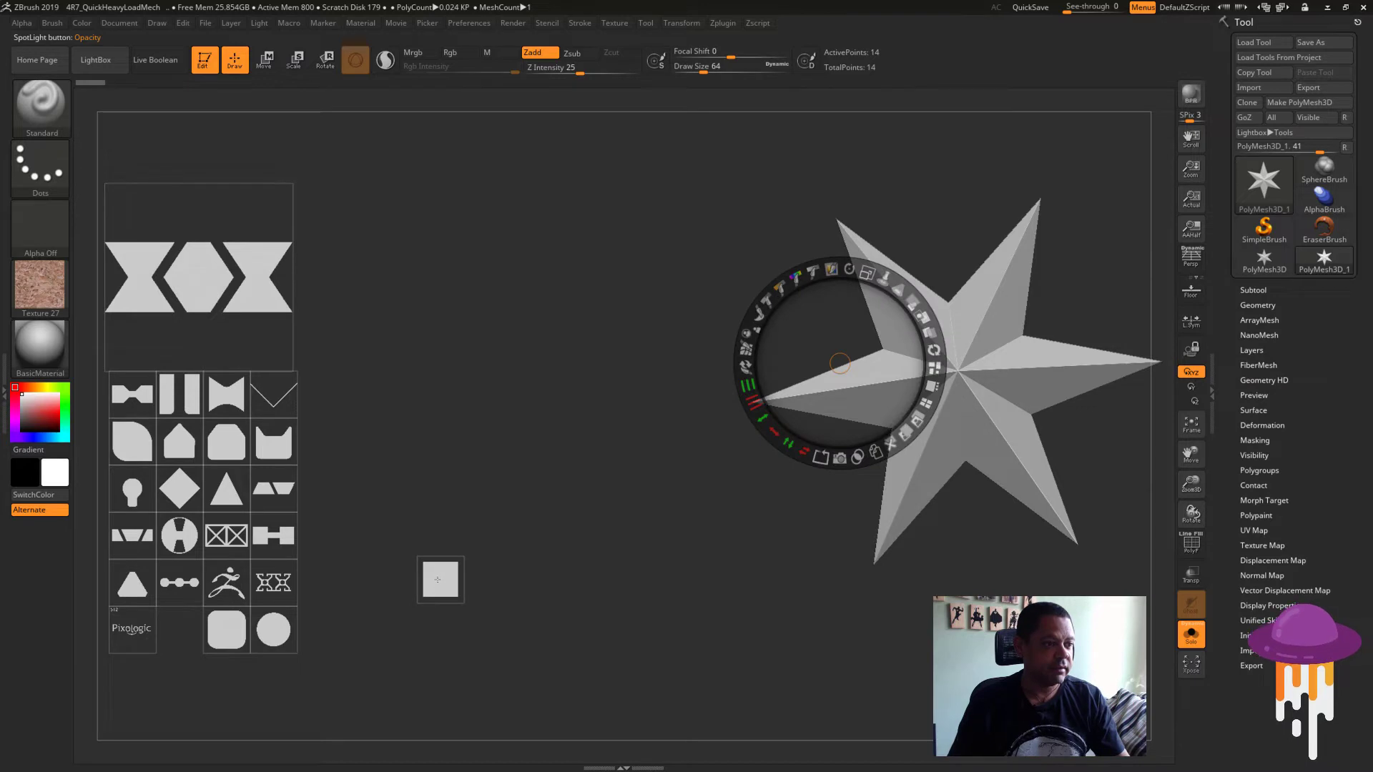
- Centre the tile, stretch it into a tall rectangle, test rotation and lower its opacity
mouse_move(437, 579)
mouse_down()
mouse_move(501, 546)
mouse_move(592, 407)
mouse_move(567, 413)
mouse_up()
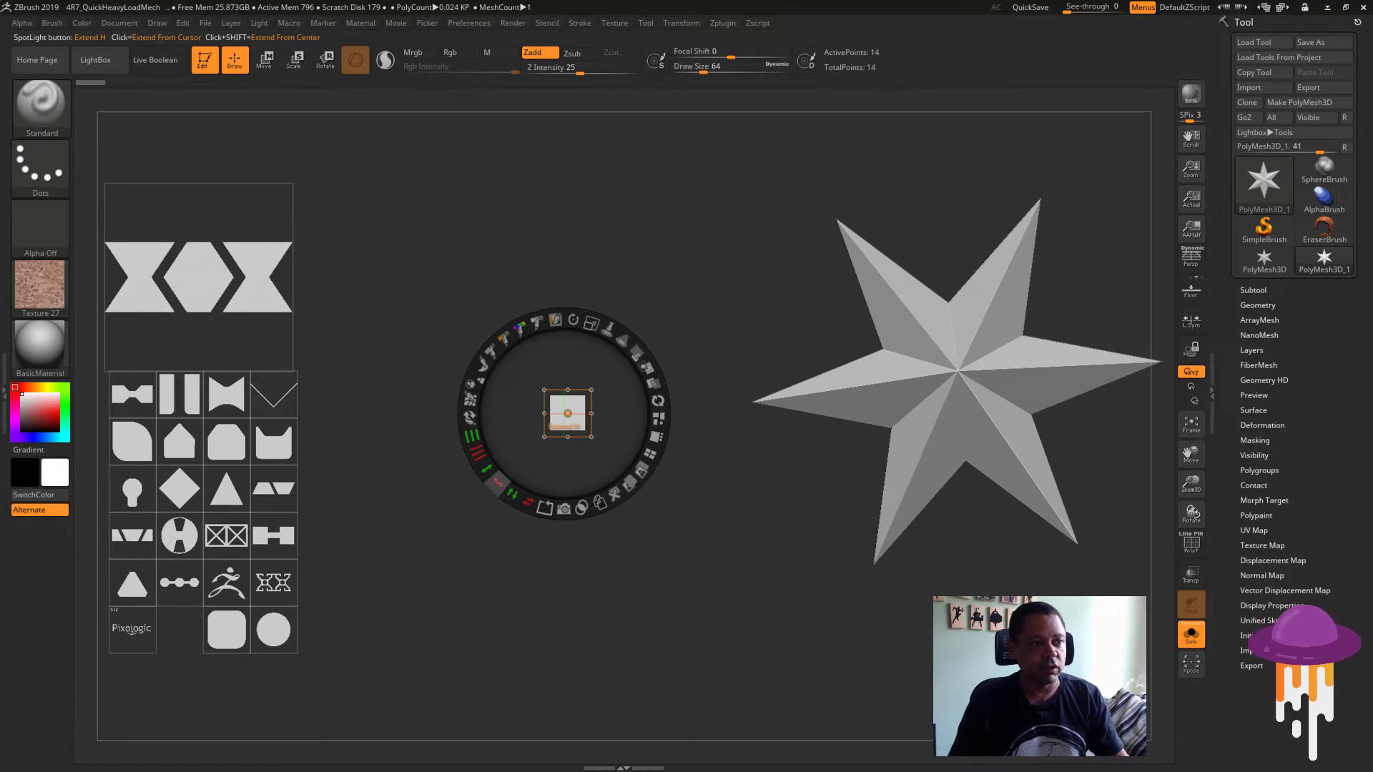
mouse_move(496, 483)
mouse_down()
mouse_move(426, 471)
mouse_move(149, 315)
mouse_move(597, 373)
mouse_move(514, 417)
mouse_up()
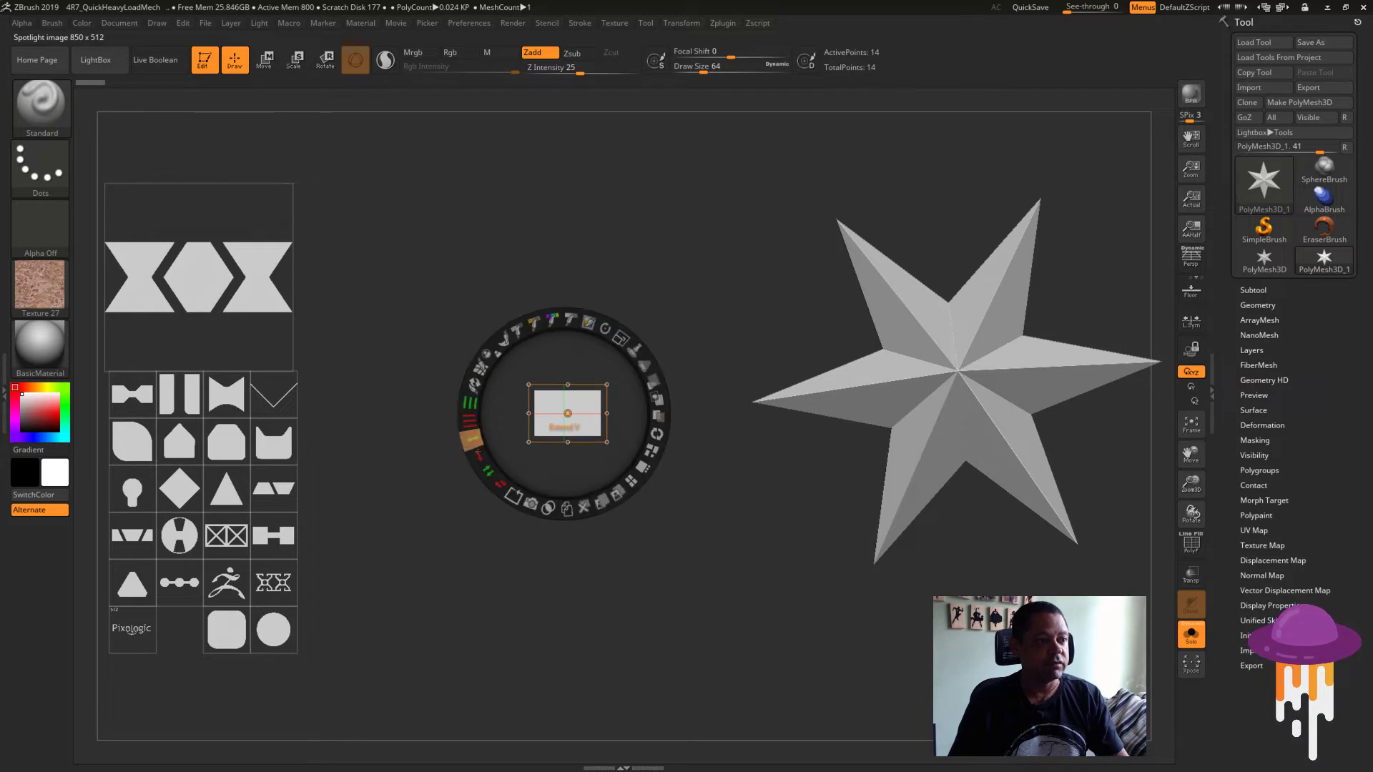
mouse_move(514, 417)
mouse_down()
mouse_move(573, 364)
mouse_move(591, 323)
mouse_move(598, 470)
mouse_move(587, 372)
mouse_up()
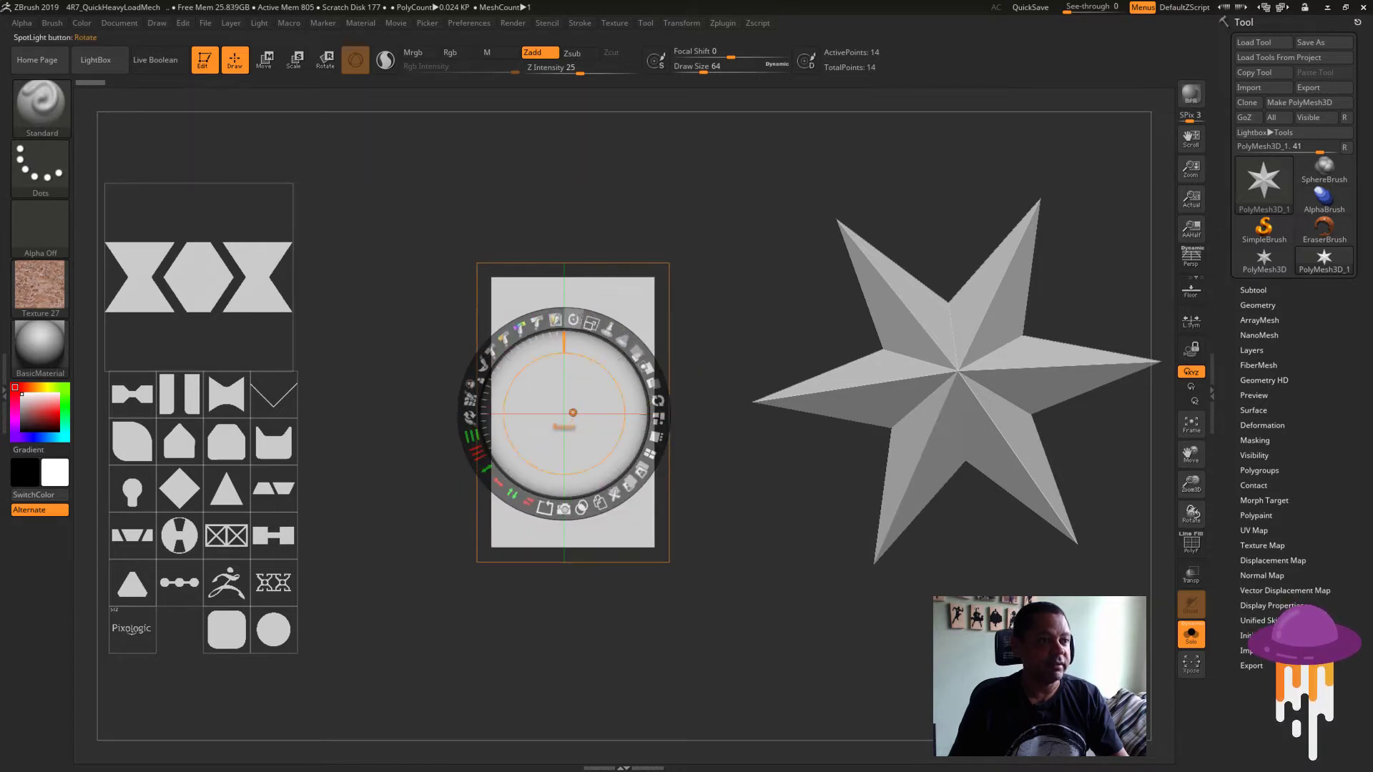
mouse_move(573, 319)
mouse_down()
mouse_move(606, 422)
mouse_move(604, 402)
mouse_up()
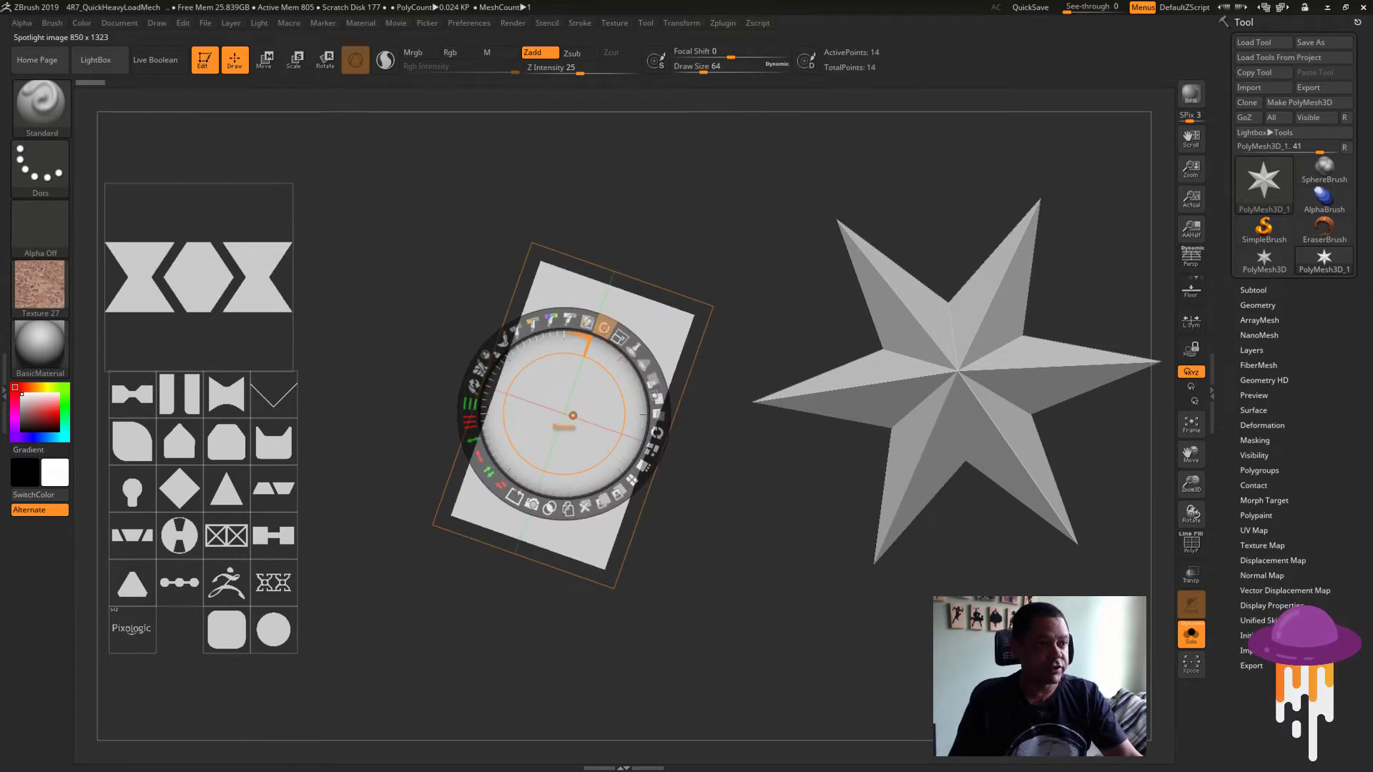
mouse_move(604, 402)
mouse_down()
mouse_move(611, 358)
mouse_move(614, 424)
mouse_move(556, 484)
mouse_up()
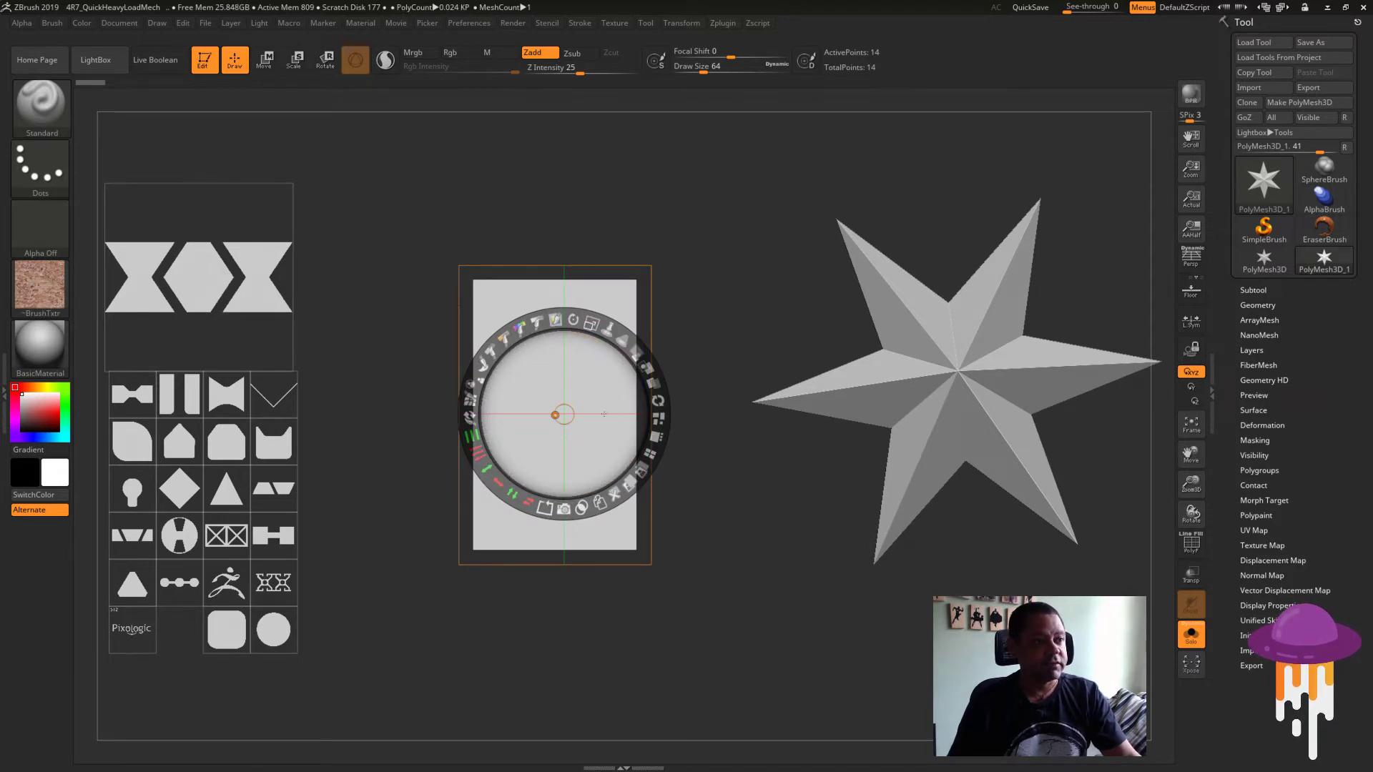
mouse_move(655, 391)
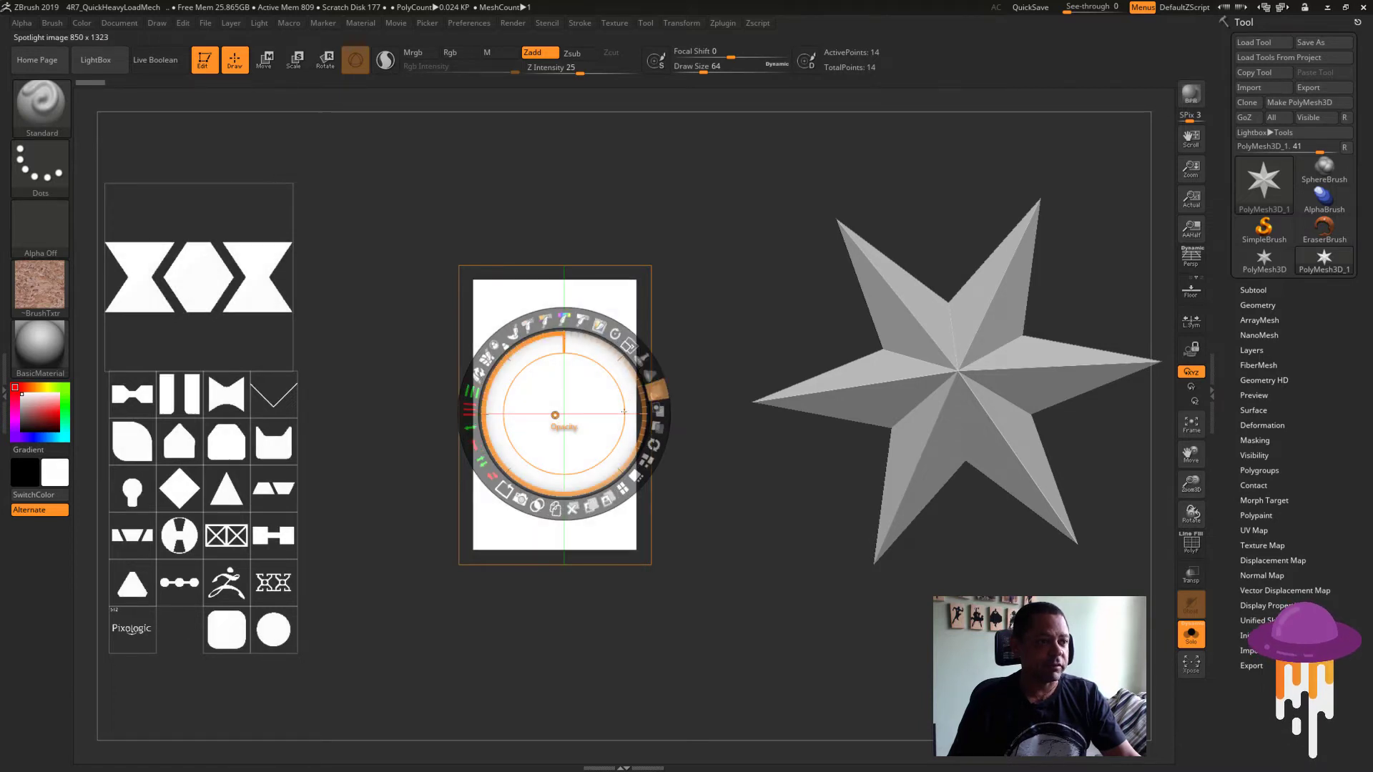
mouse_move(630, 356)
mouse_down()
mouse_move(590, 379)
mouse_move(590, 368)
mouse_up()
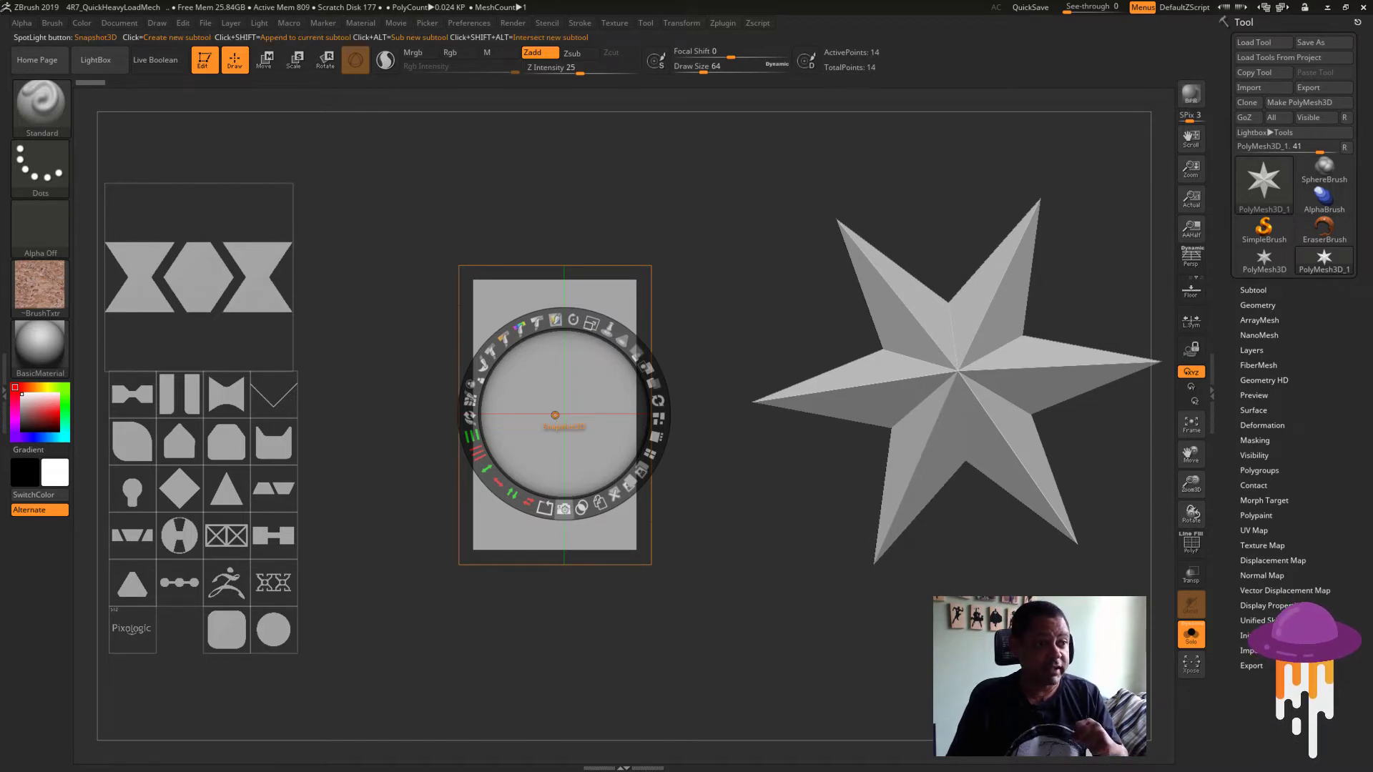
- Snapshot3D the tall gray rectangle into a block and orbit it to show its thickness
click(564, 508)
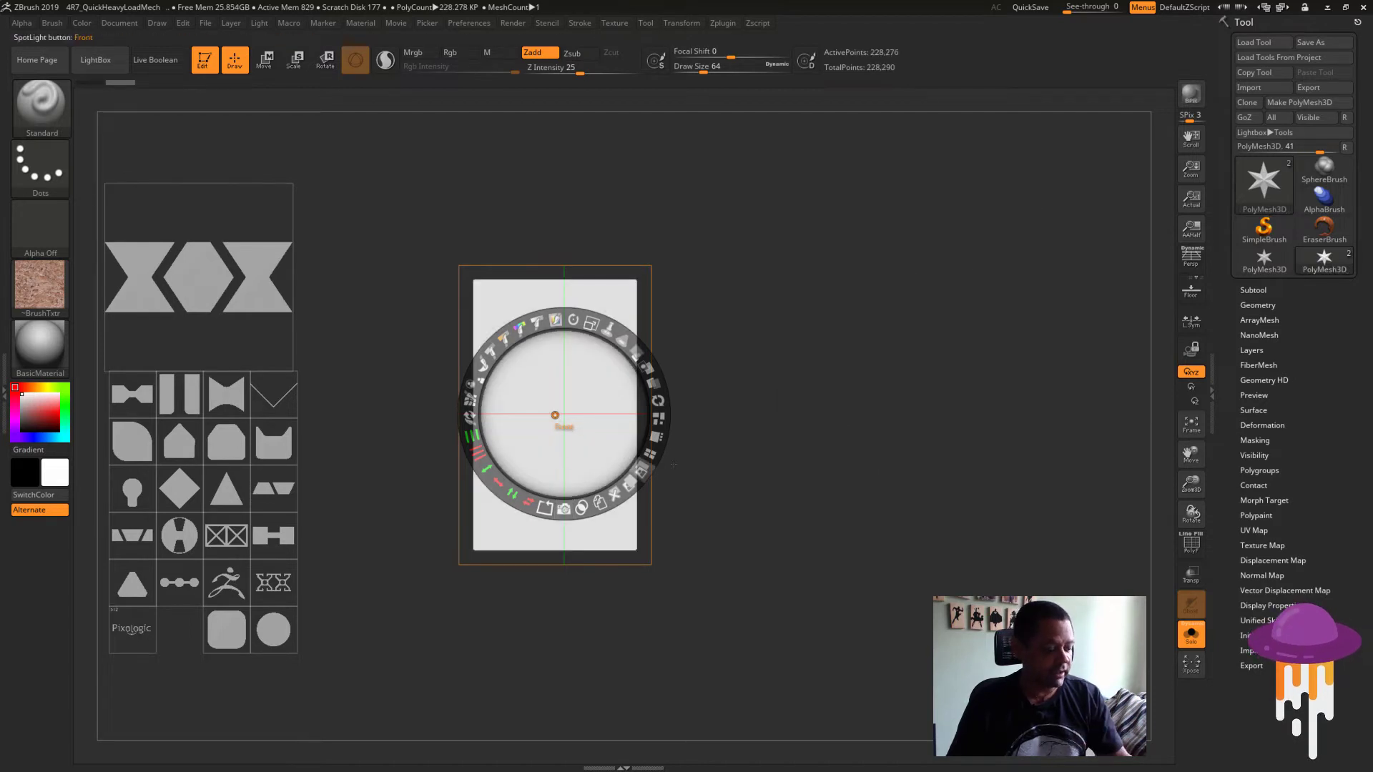
key(z)
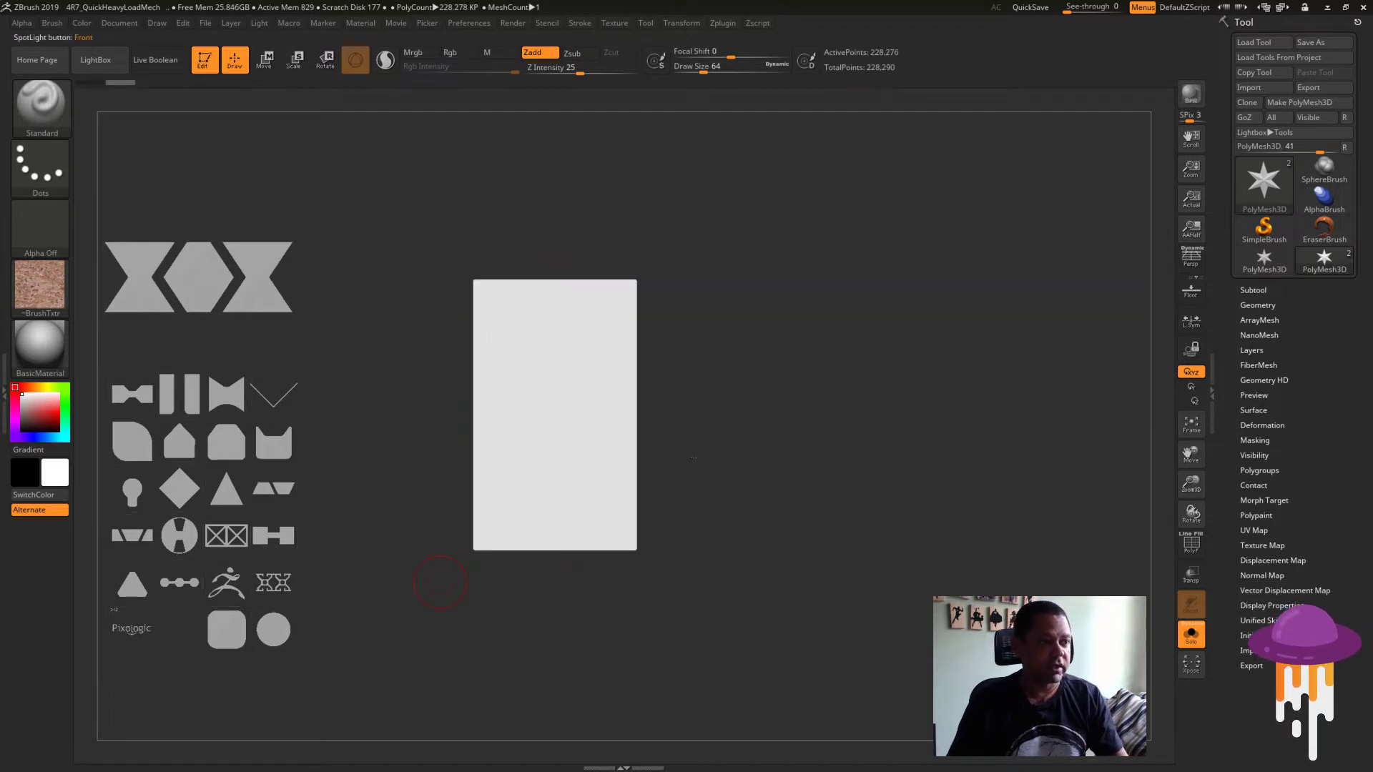
mouse_move(847, 428)
mouse_down()
mouse_move(801, 452)
mouse_move(885, 421)
mouse_up()
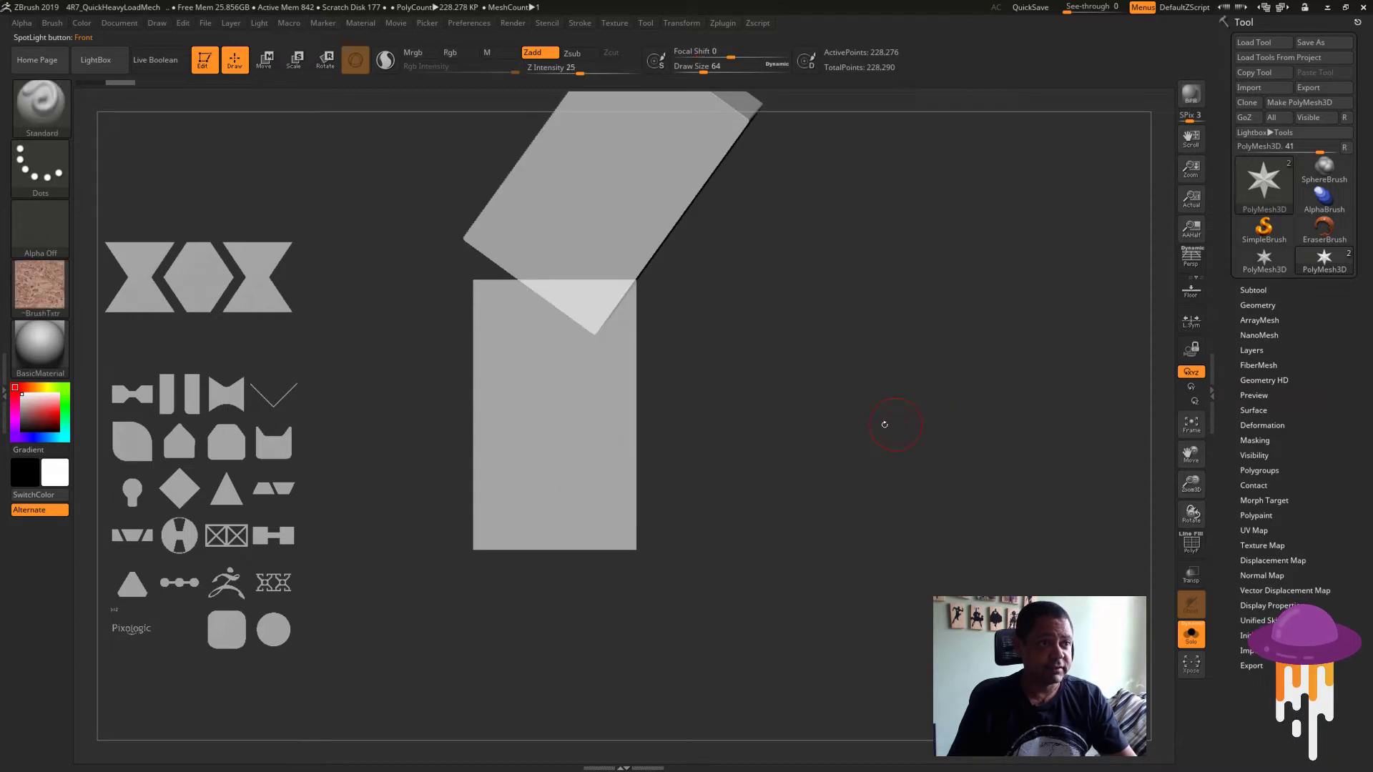
drag(885, 421, 791, 429)
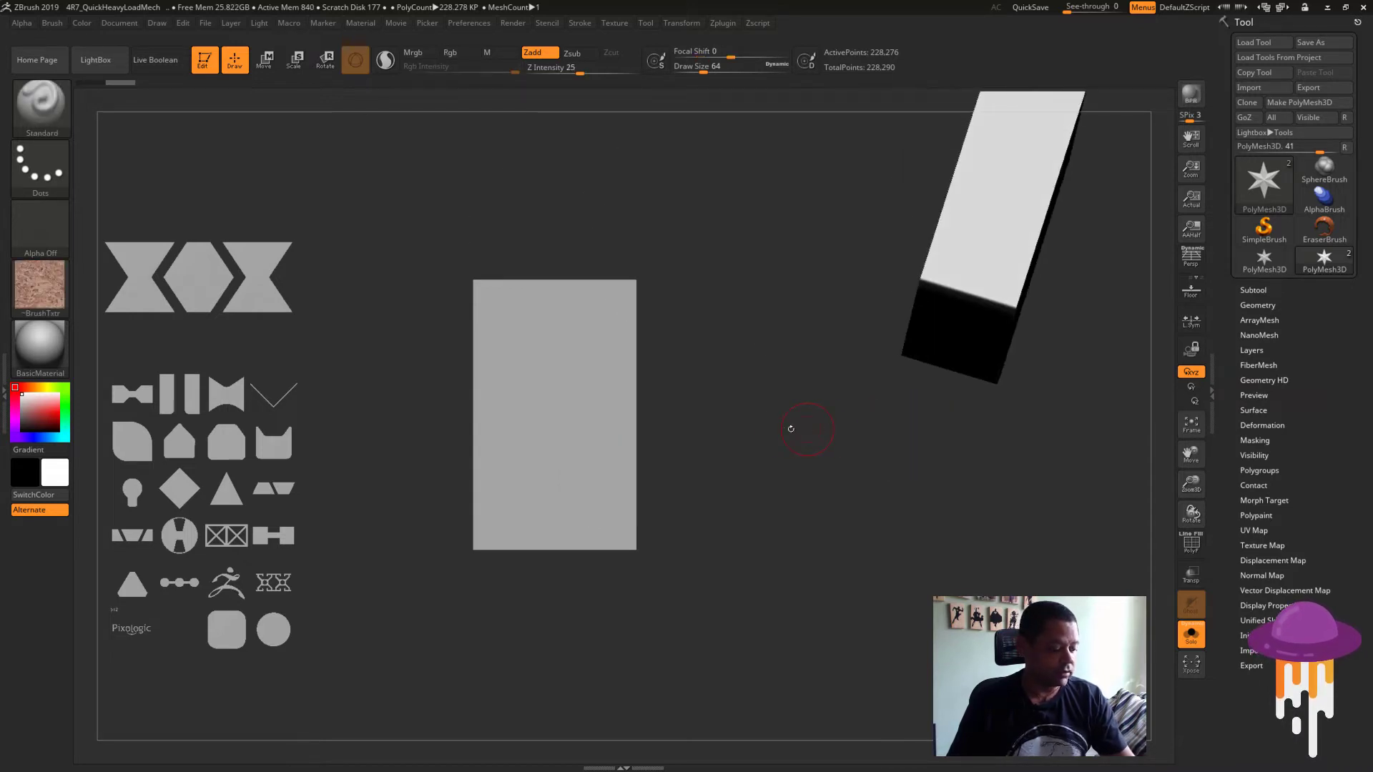
key(shift+z)
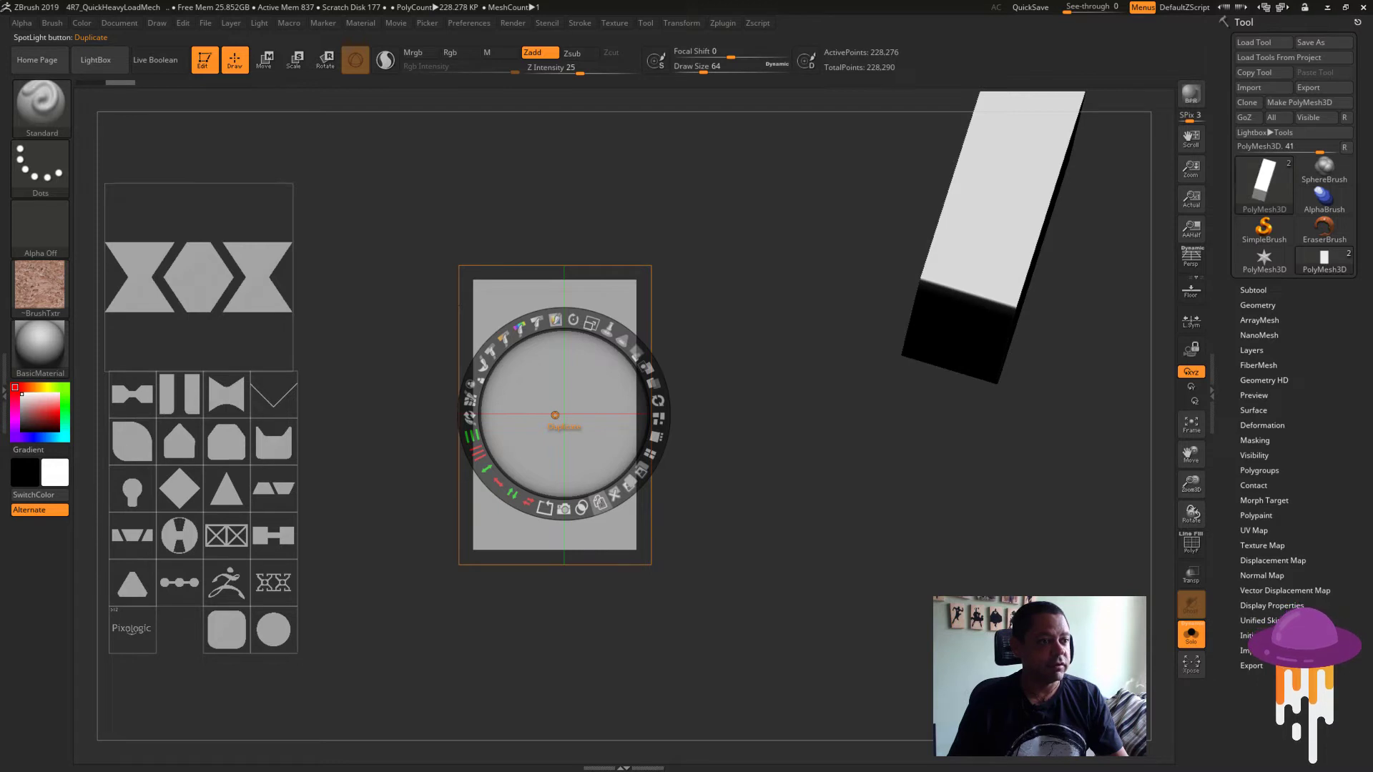
- Duplicate the rectangle image, then rotate the copy and move it down-right
click(555, 415)
drag(584, 439, 812, 509)
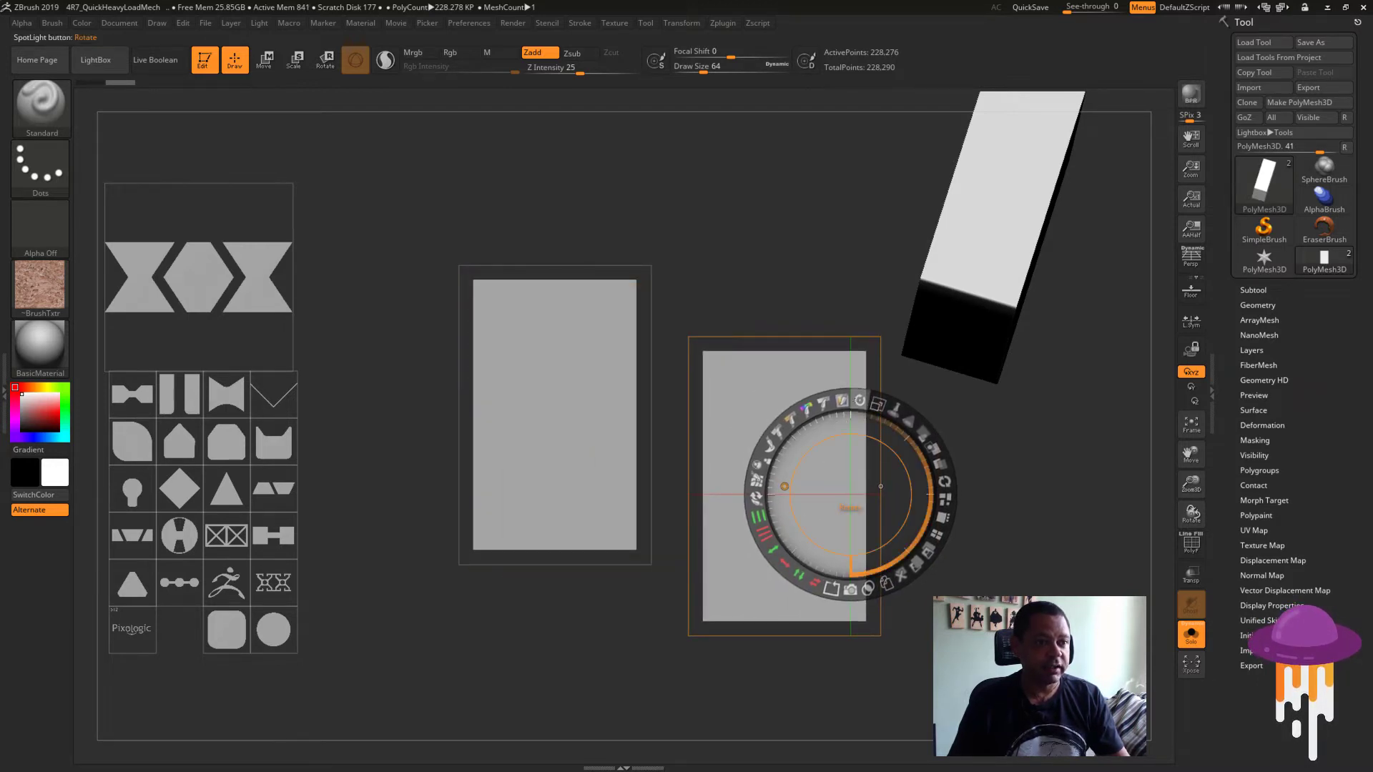
mouse_move(859, 402)
mouse_down()
mouse_move(941, 464)
mouse_move(909, 500)
mouse_move(887, 461)
mouse_move(586, 454)
mouse_up()
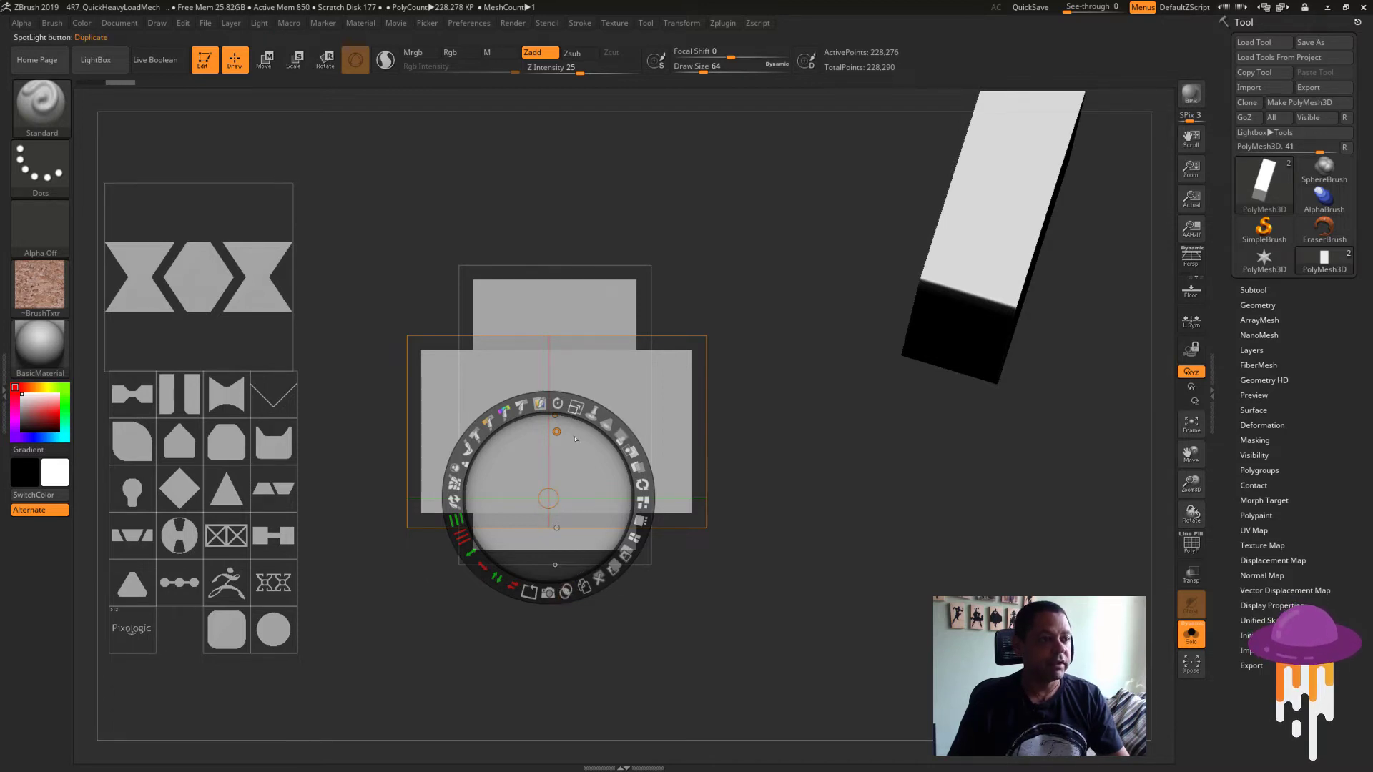
drag(575, 456, 625, 481)
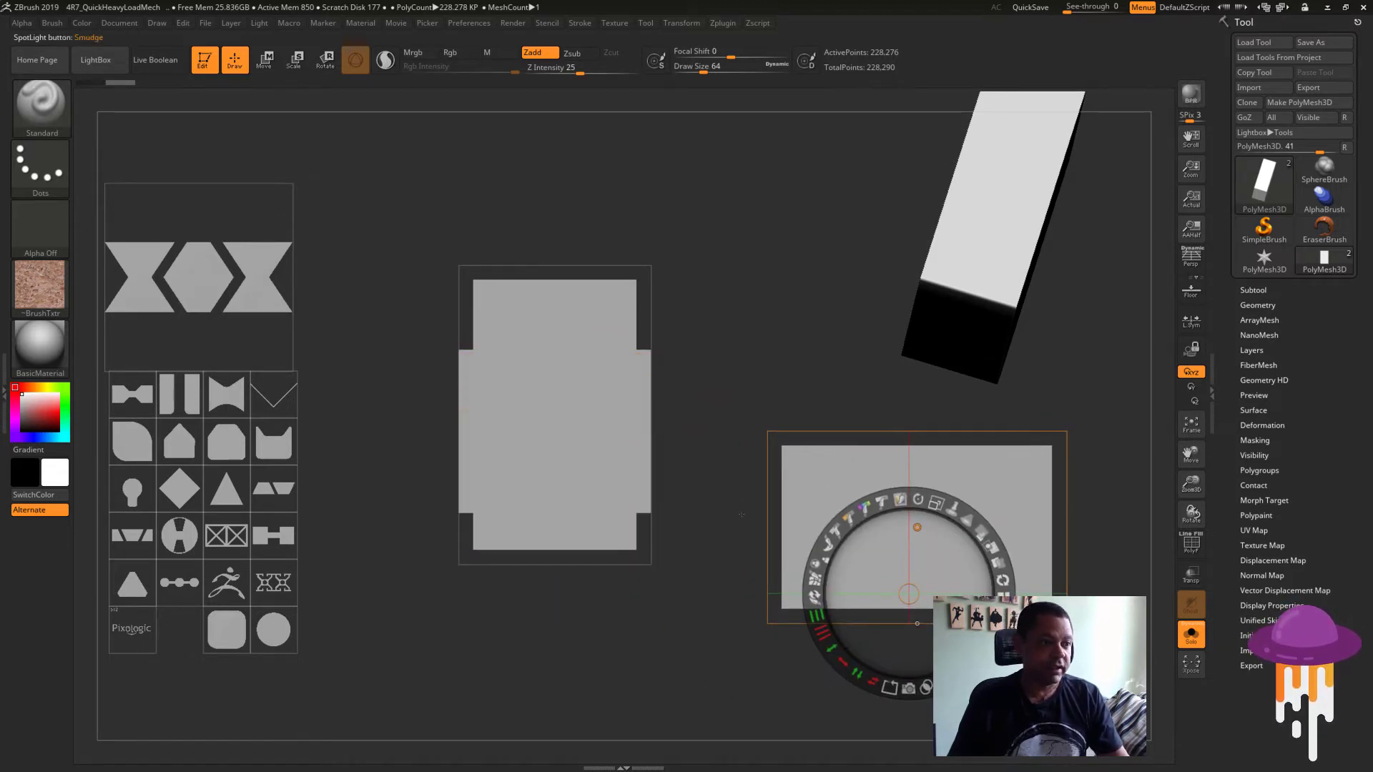
- Widen the centre square texture and place a shrunken grey rectangle over its middle
click(503, 412)
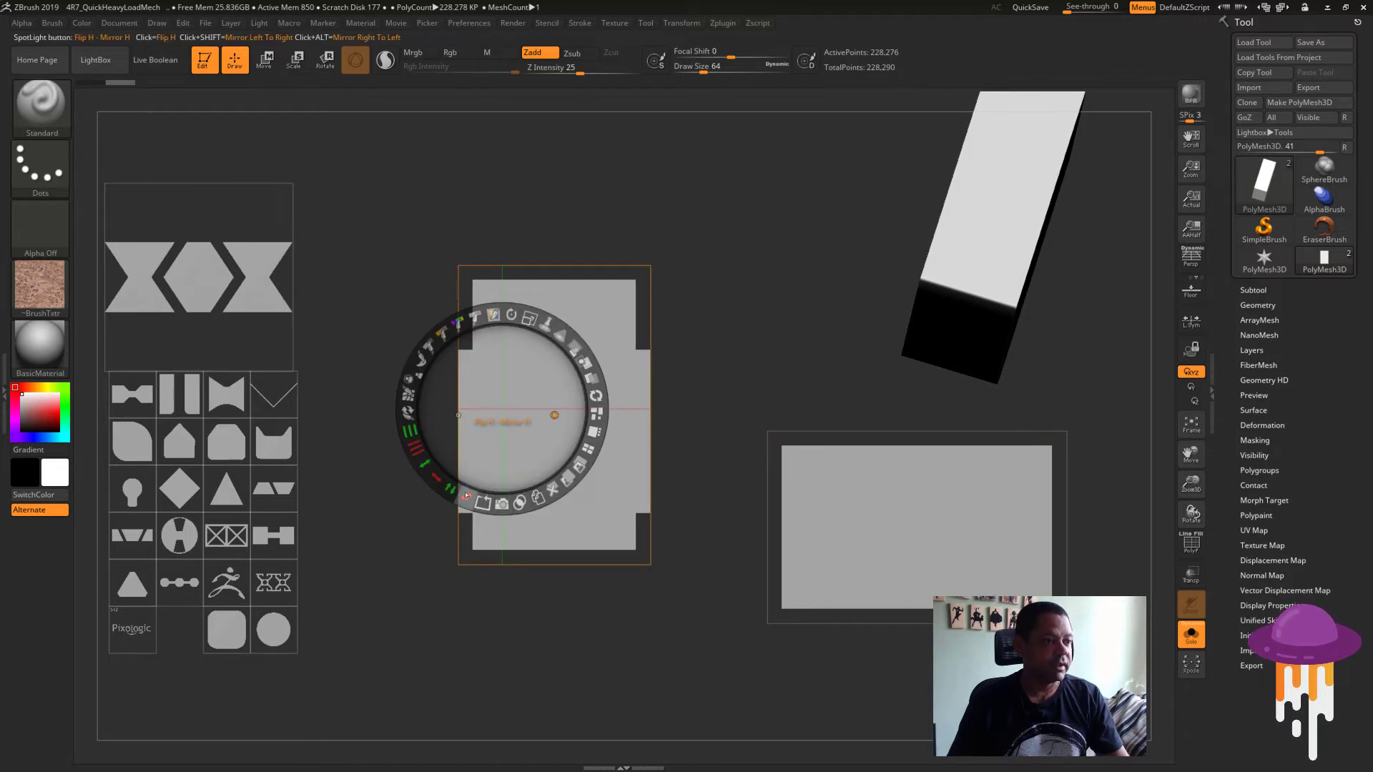
mouse_move(437, 480)
mouse_down()
mouse_move(315, 444)
mouse_move(509, 449)
mouse_up()
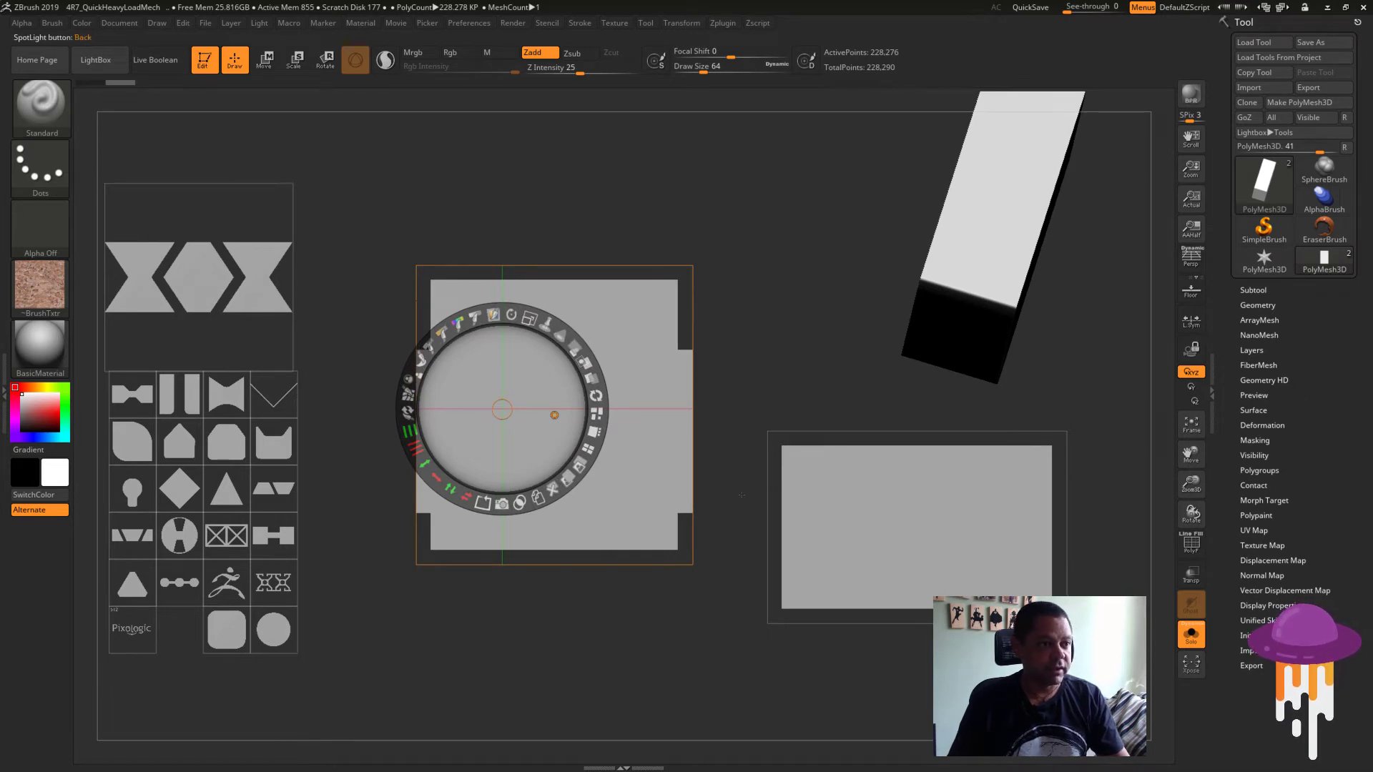
click(841, 534)
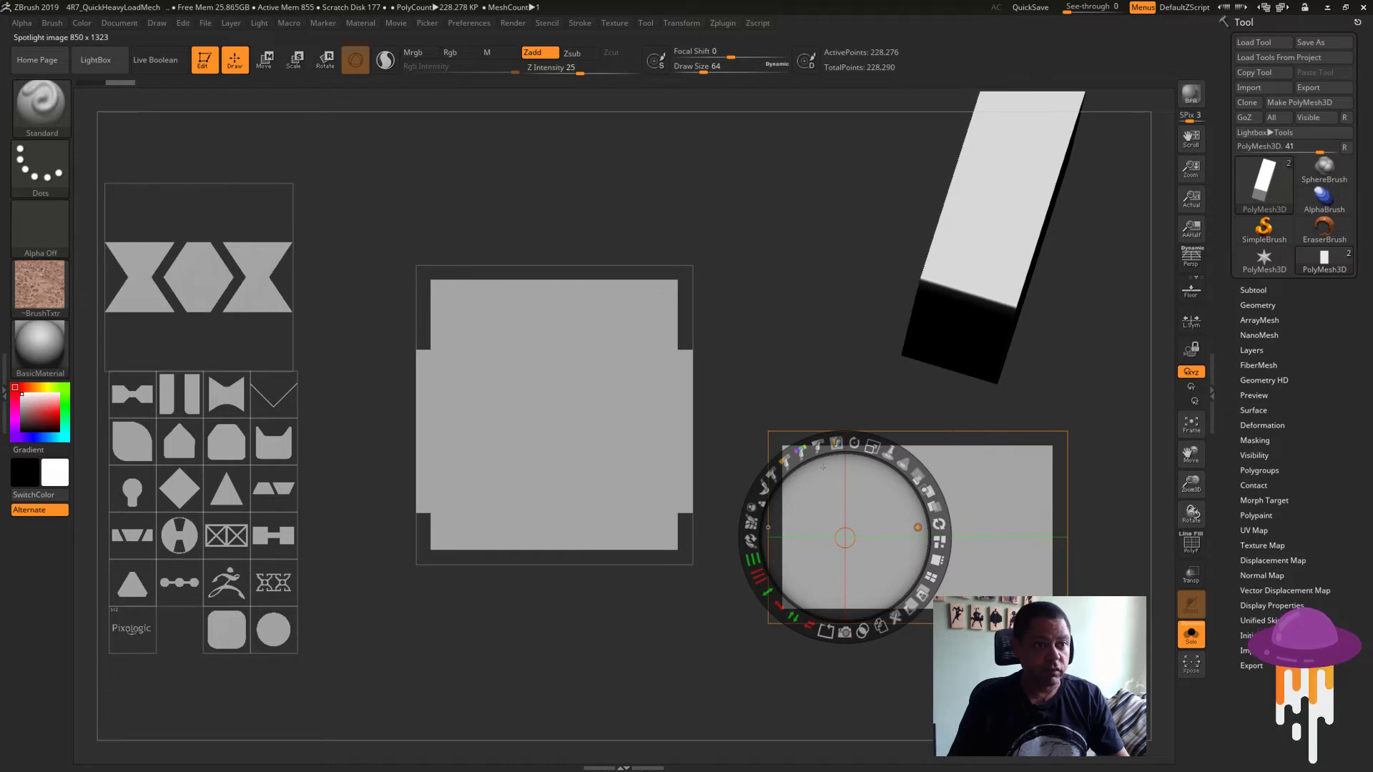
mouse_move(873, 447)
mouse_down()
mouse_move(845, 562)
mouse_move(775, 471)
mouse_move(795, 570)
mouse_move(770, 615)
mouse_move(760, 568)
mouse_up()
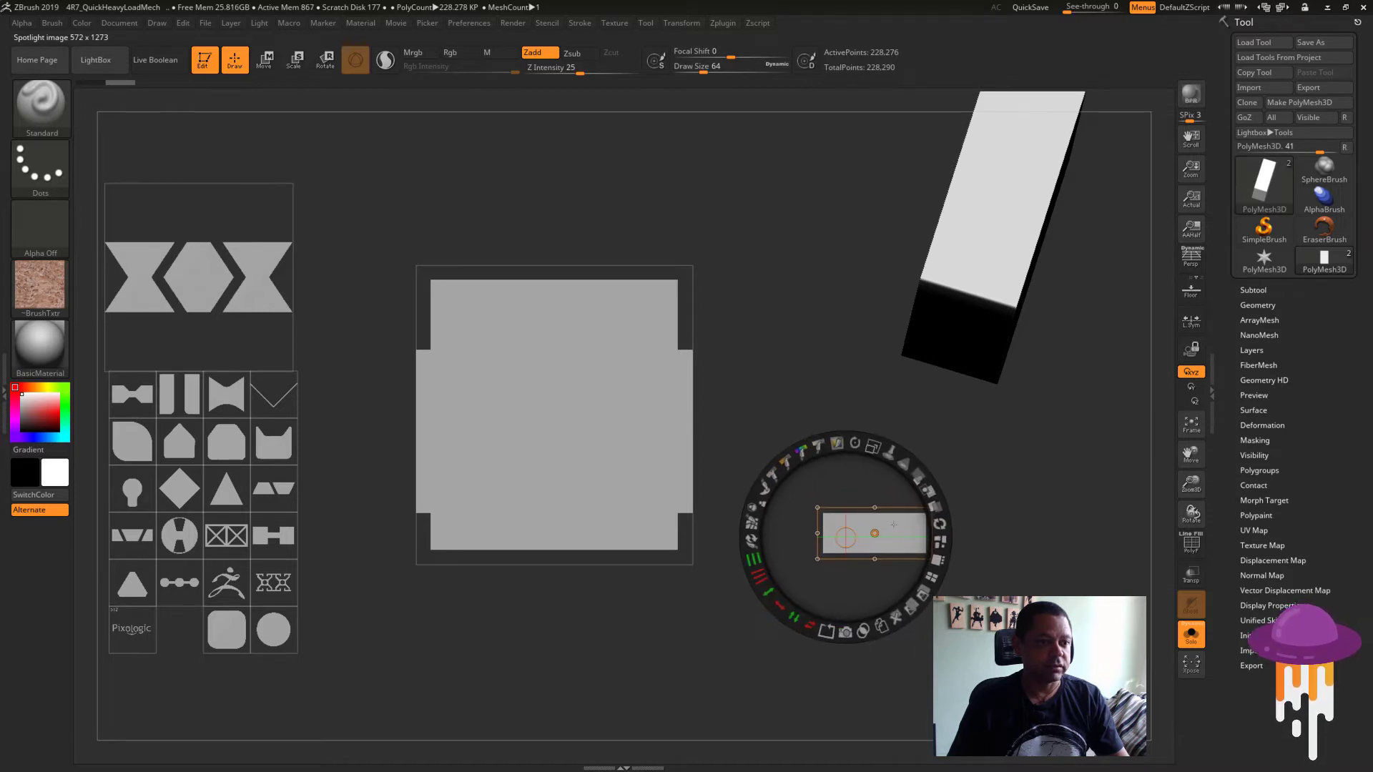
drag(888, 524, 573, 407)
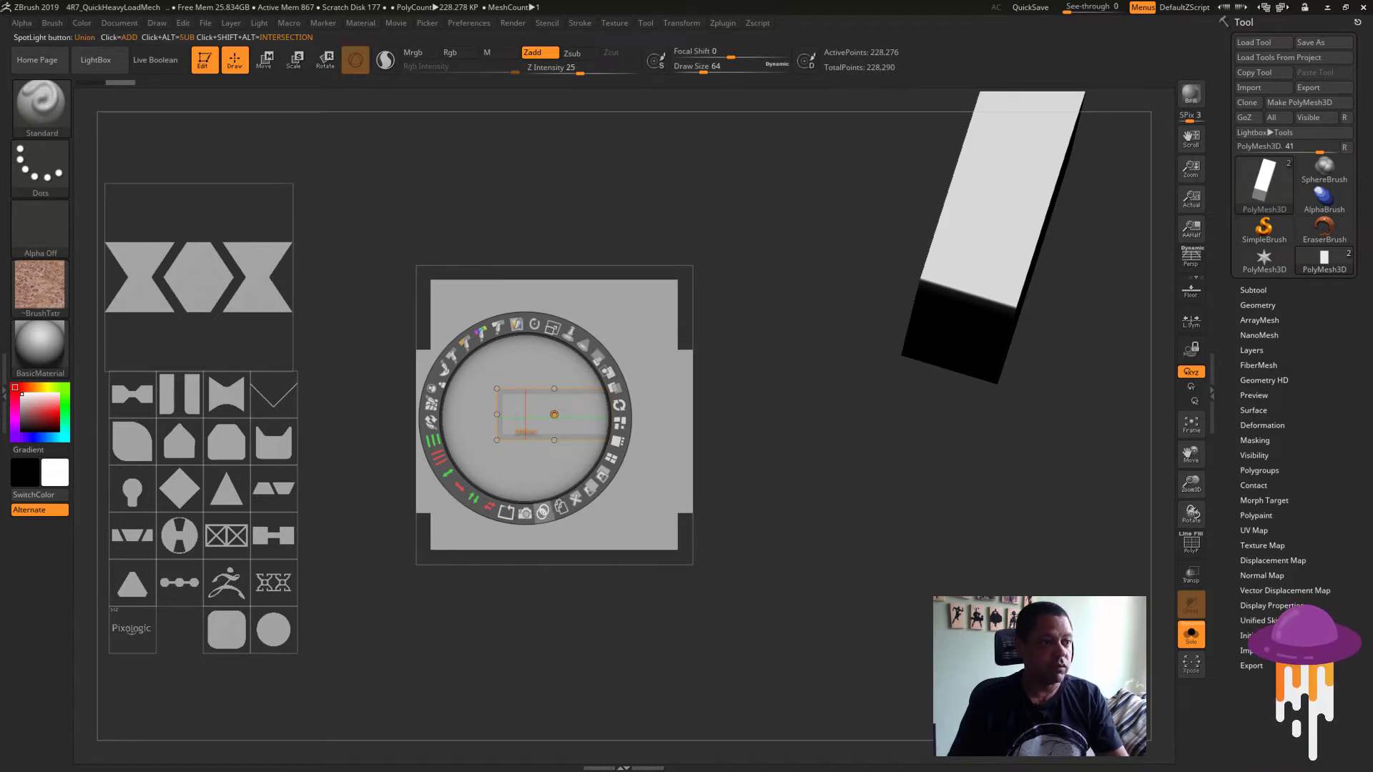
- Stamp three stacked slots into the square texture, then park the rectangle to the right
click(588, 415)
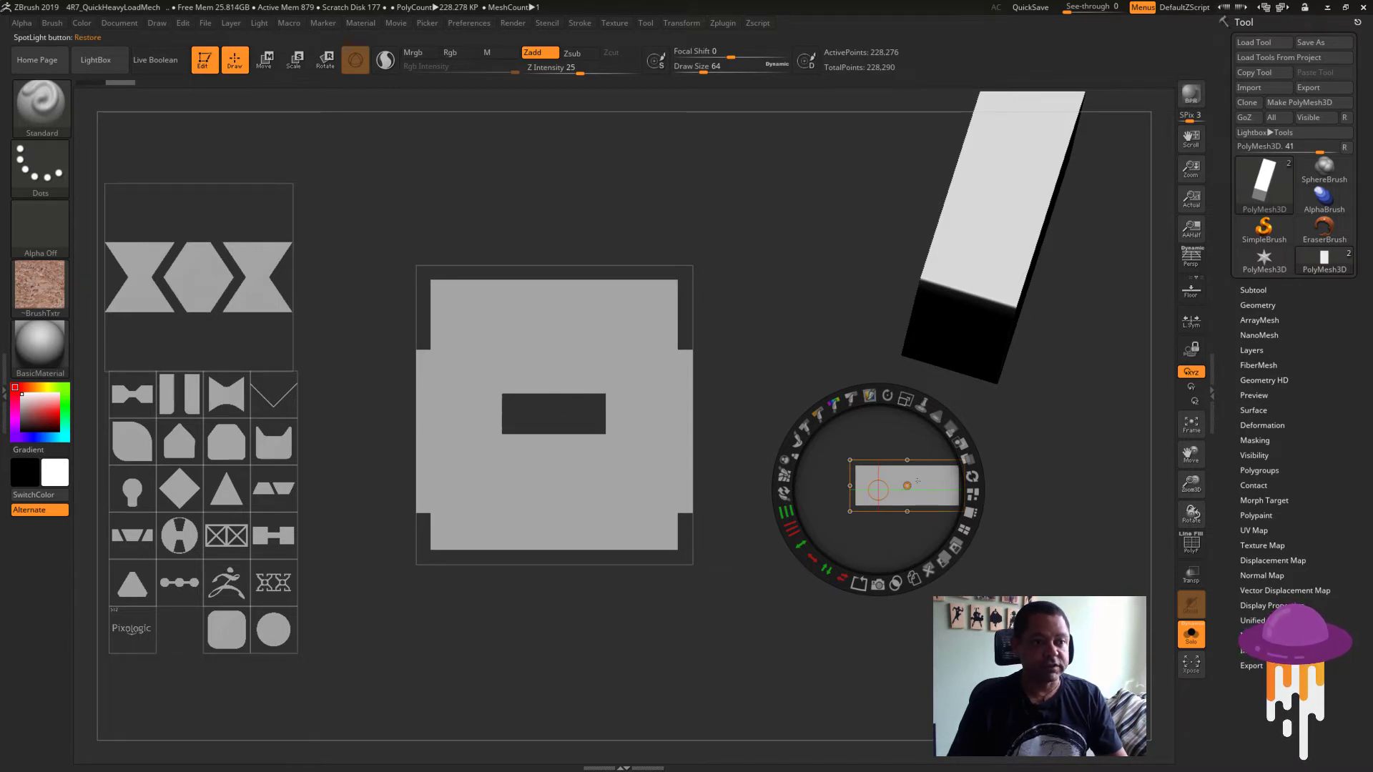
drag(917, 482, 561, 498)
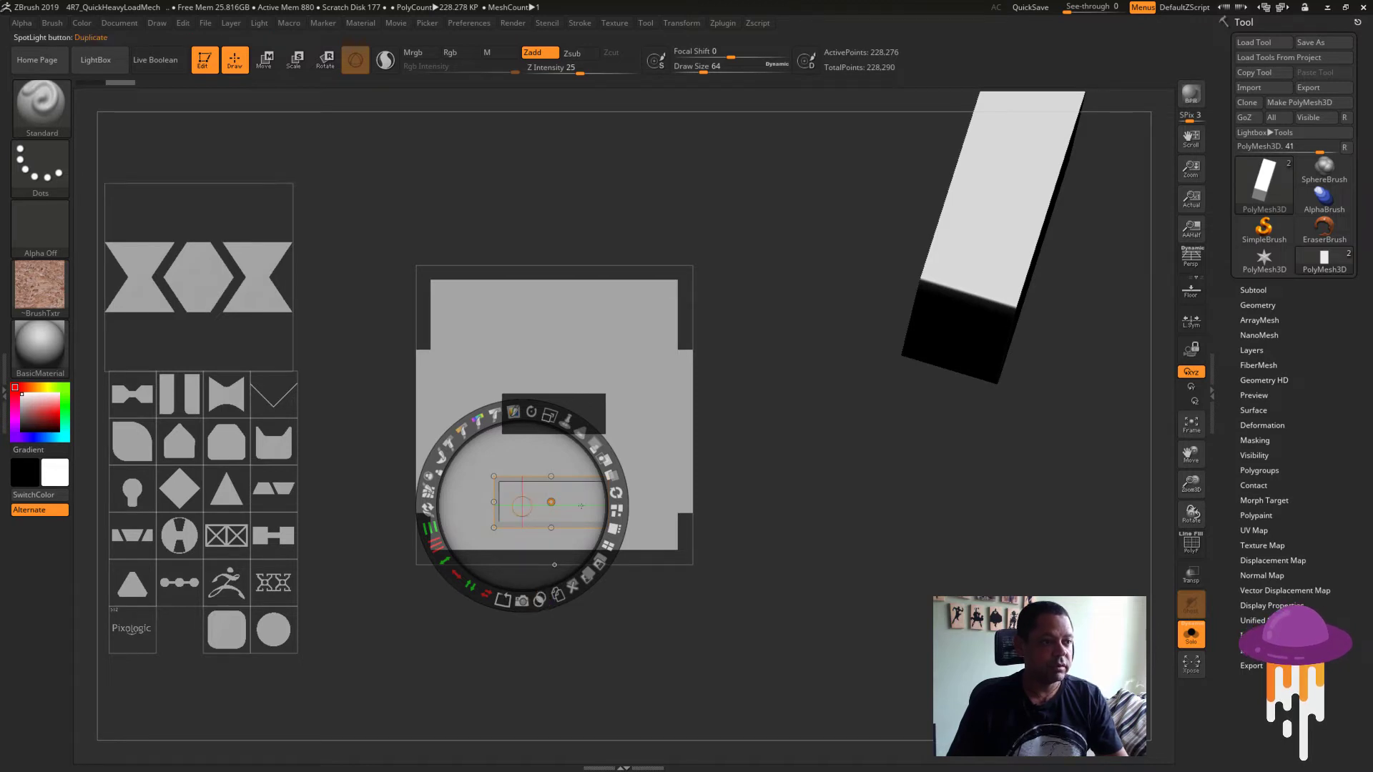
drag(577, 501, 577, 336)
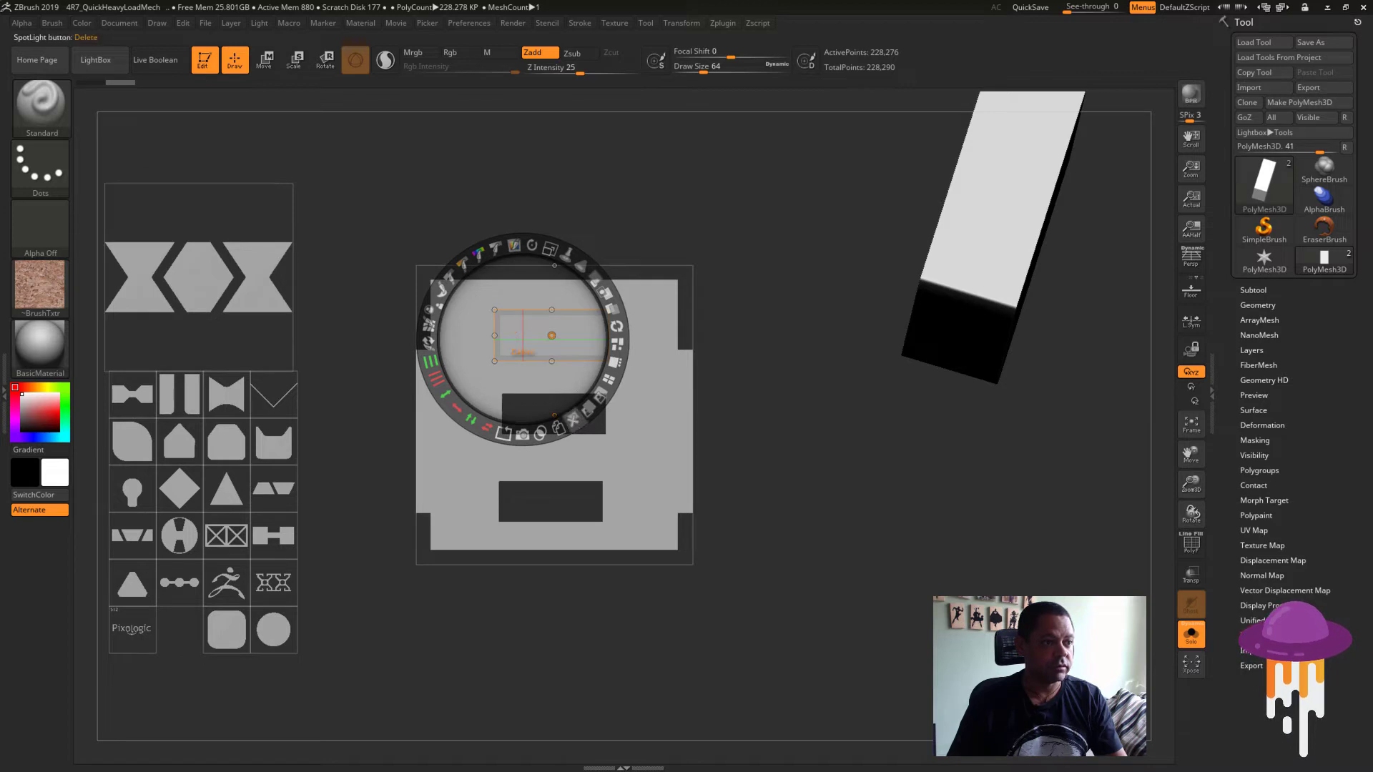
drag(564, 381, 836, 487)
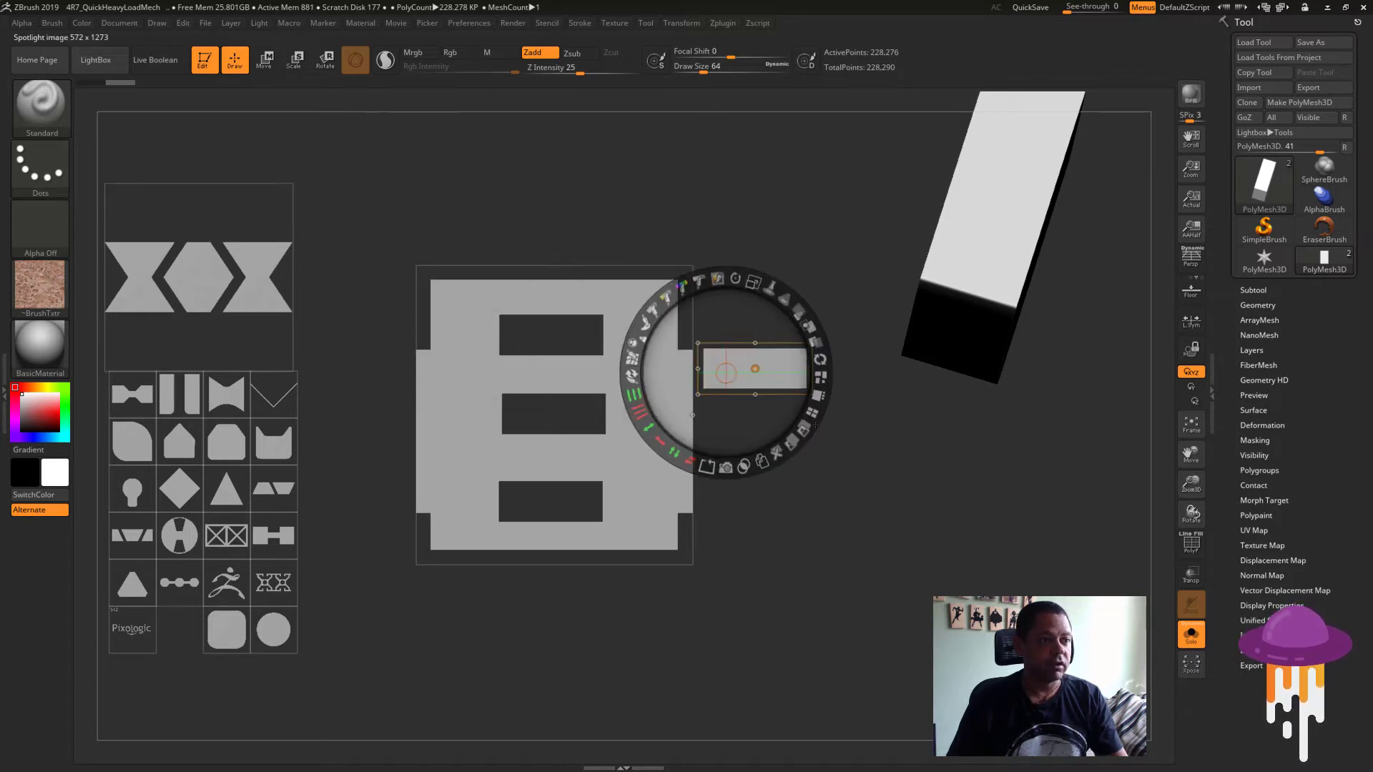
click(636, 459)
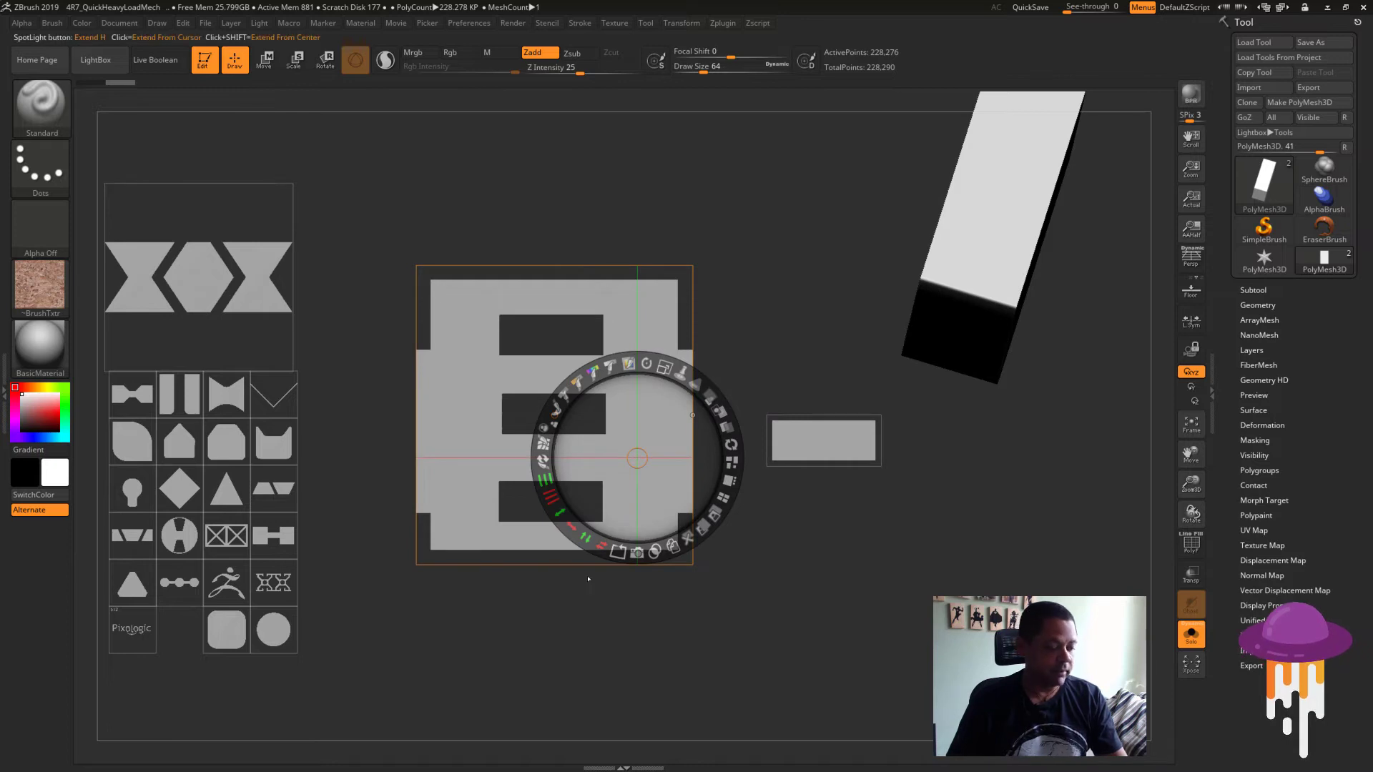
- Snapshot3D the slotted texture into a thick three-slot block, inspect it, and test Tile H
click(637, 554)
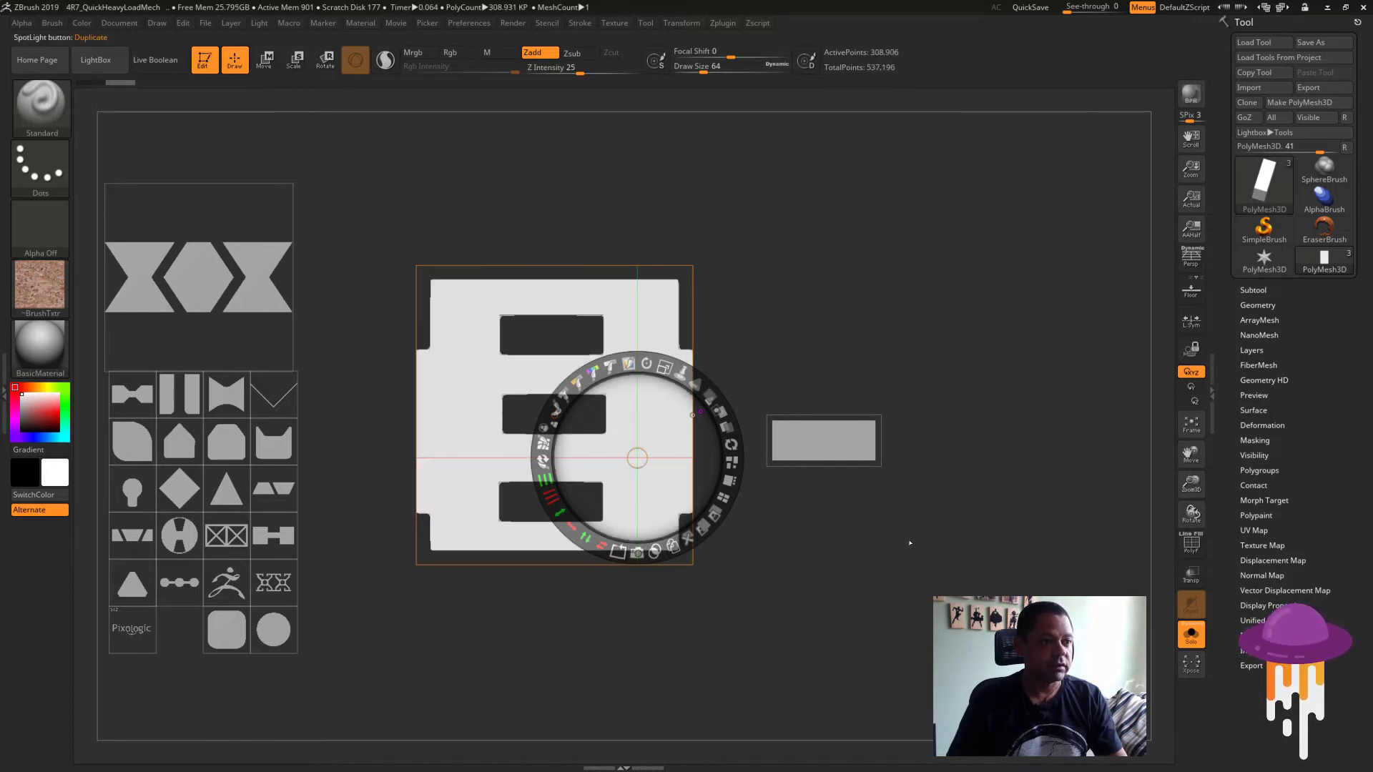
key(z)
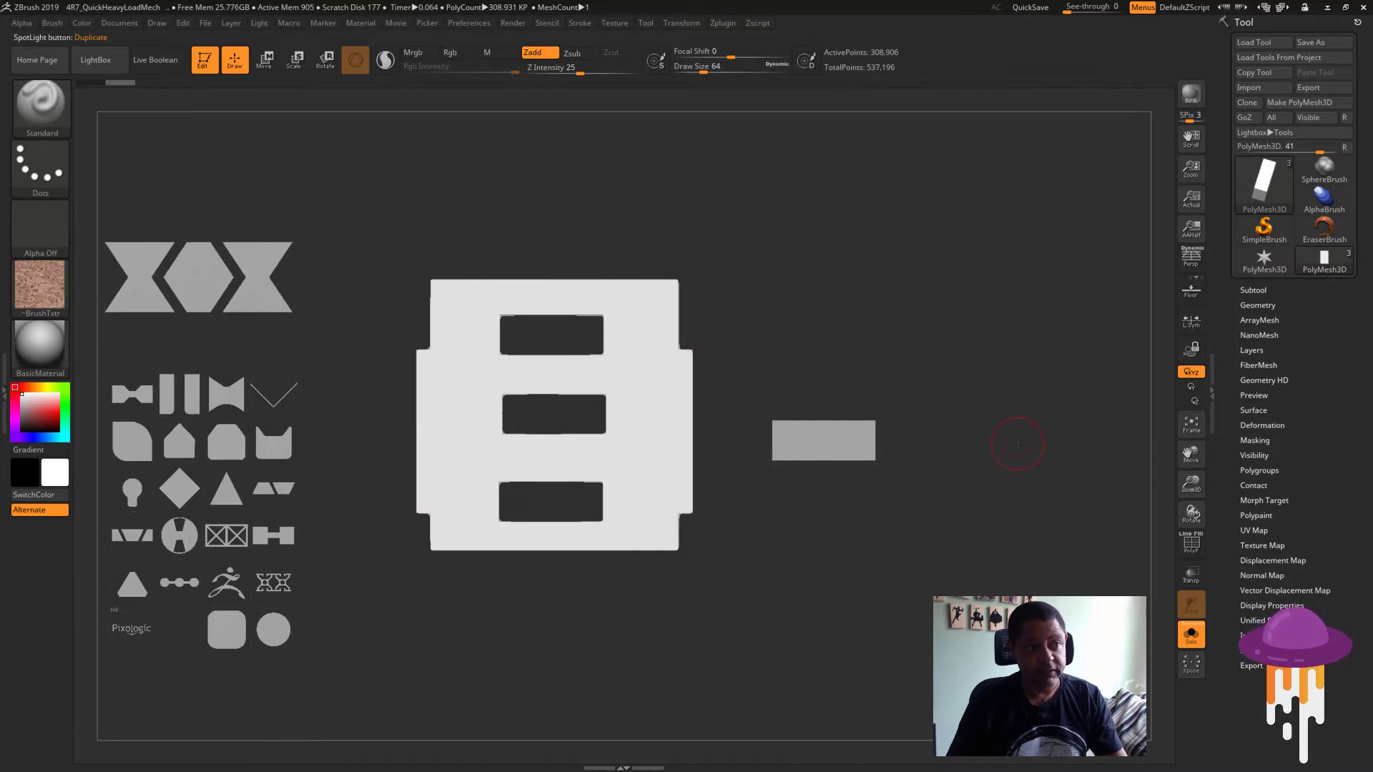
mouse_move(1018, 444)
mouse_down()
mouse_move(955, 548)
mouse_move(1006, 544)
mouse_move(702, 473)
mouse_up()
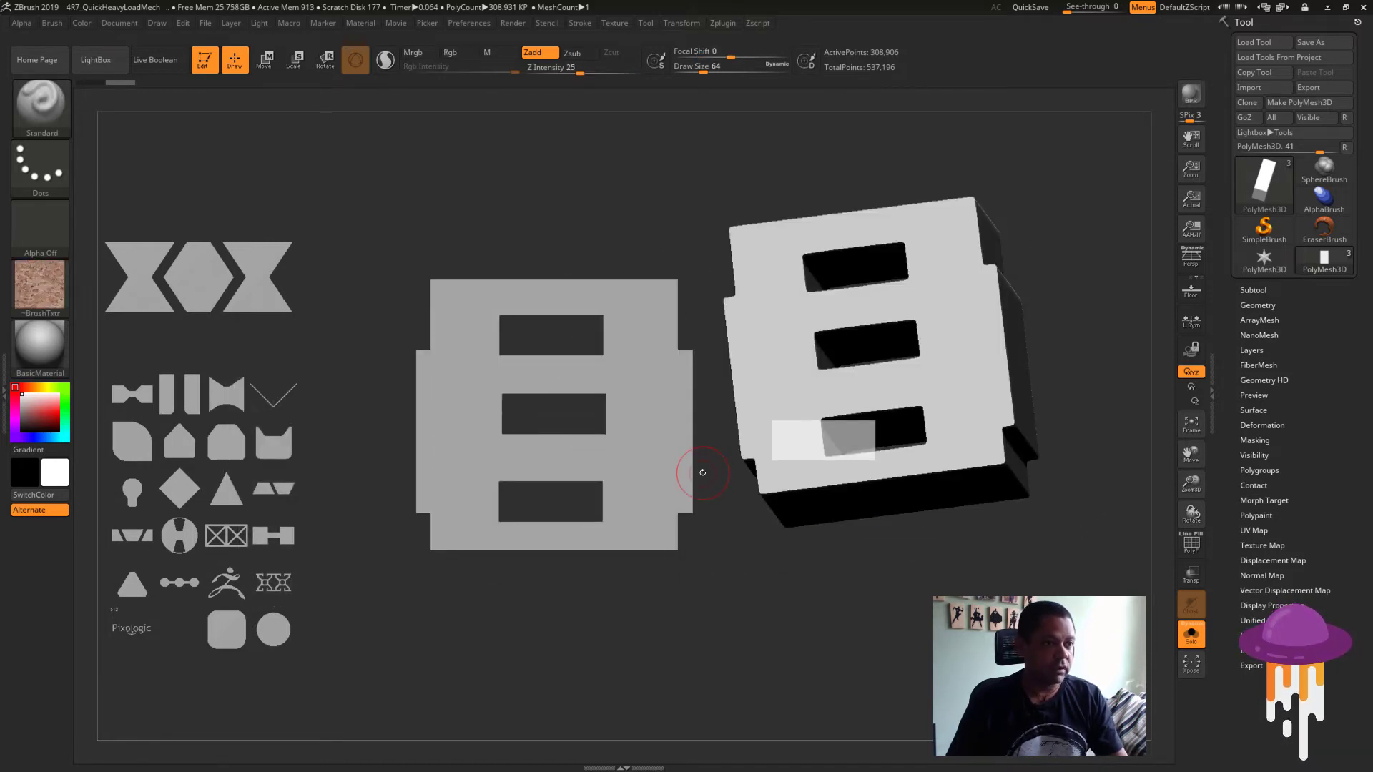
key(shift+z)
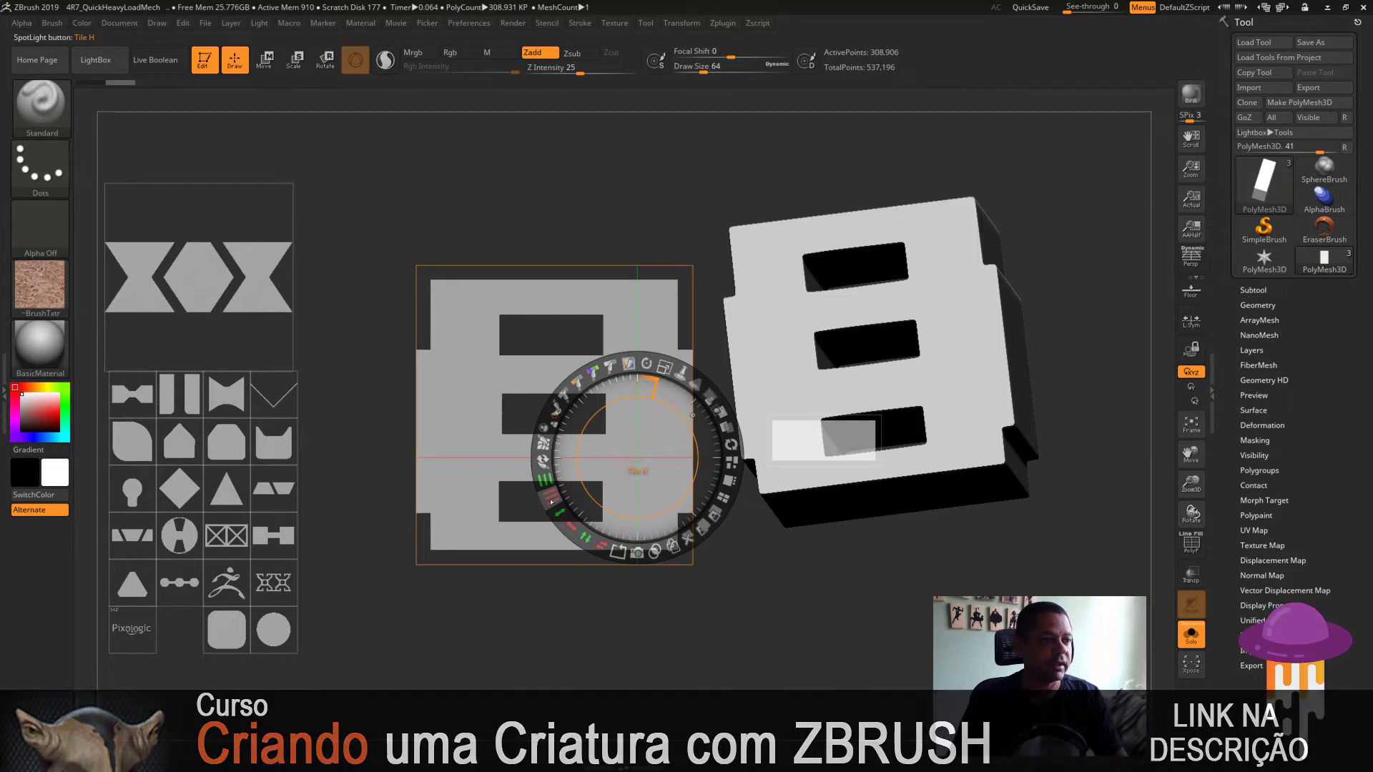
mouse_move(550, 499)
mouse_down()
mouse_move(510, 428)
mouse_move(547, 432)
mouse_up()
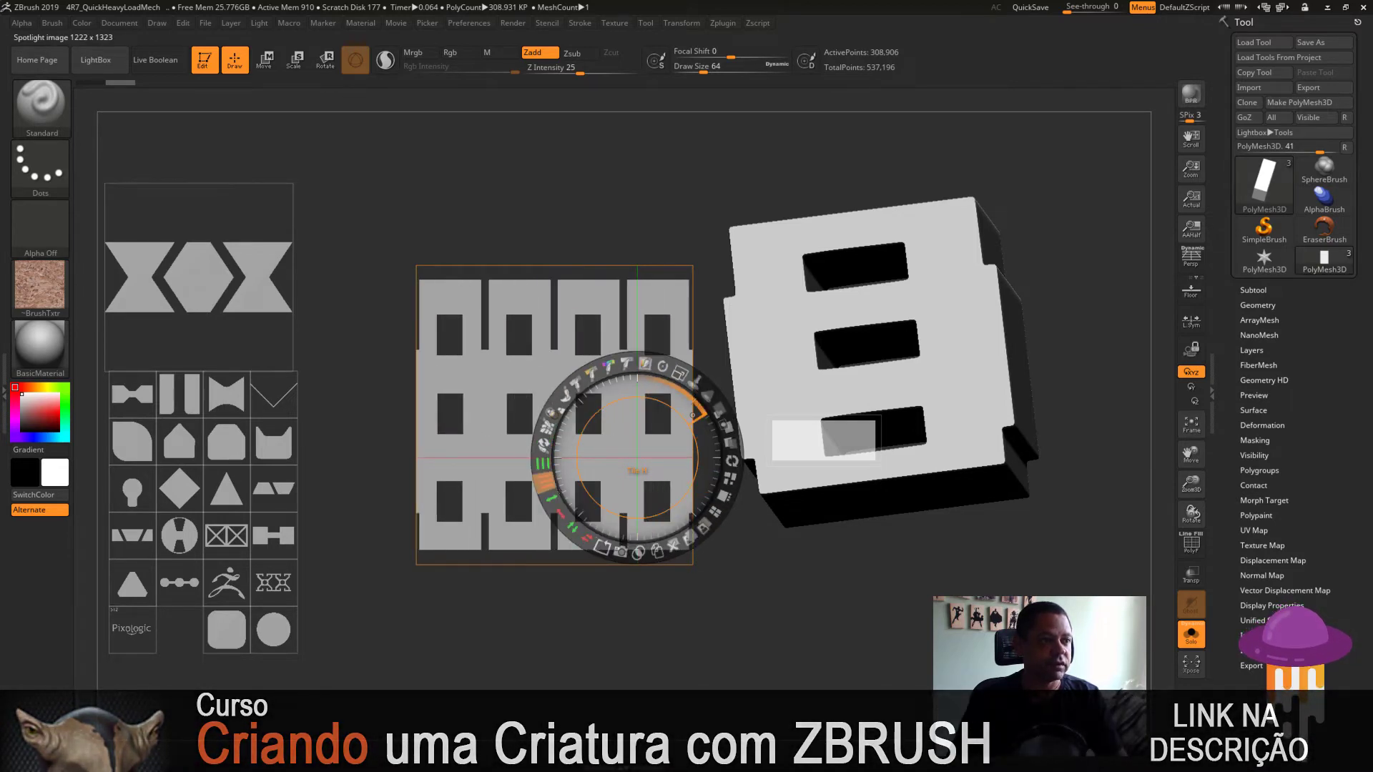
- Tile the slotted texture three across and five down, then Snapshot3D and inspect the panel
mouse_move(548, 493)
mouse_down()
mouse_move(548, 422)
mouse_move(542, 455)
mouse_up()
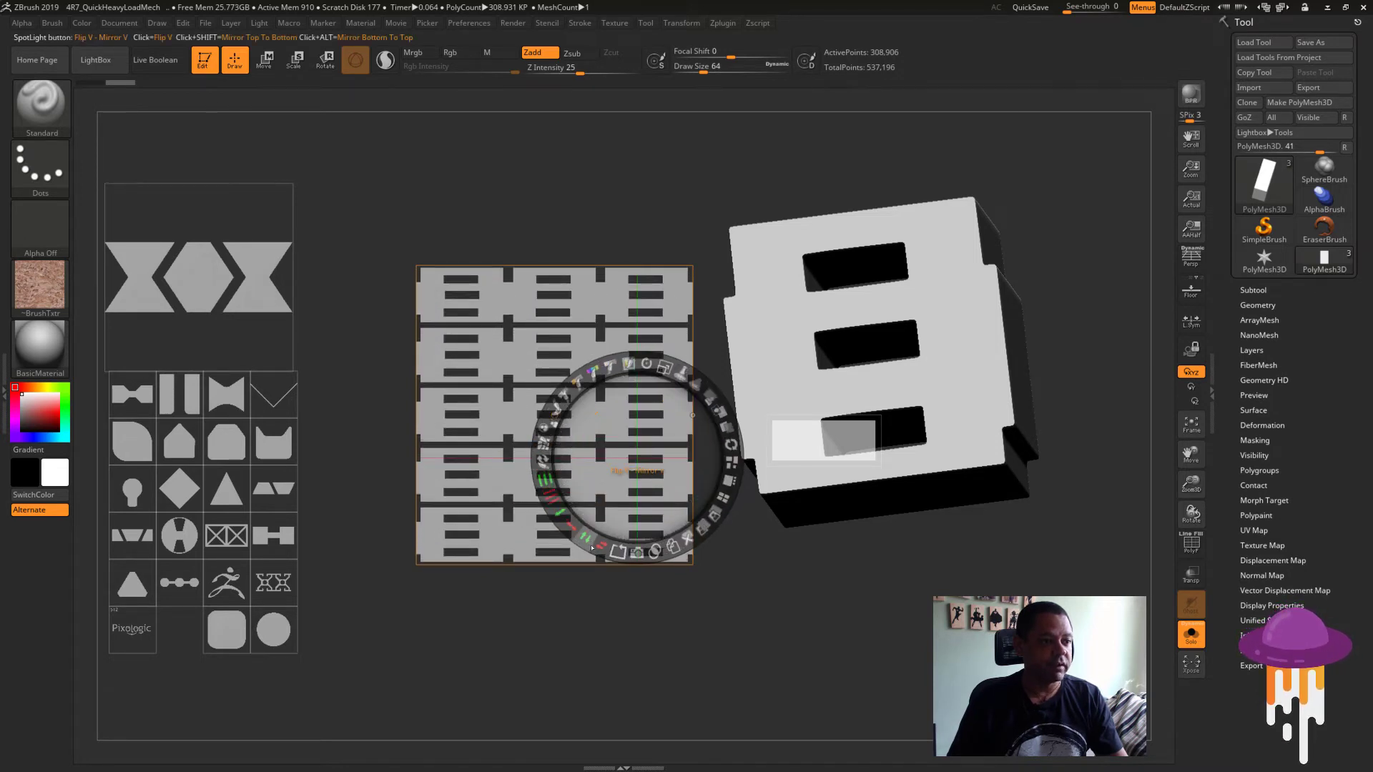
click(636, 555)
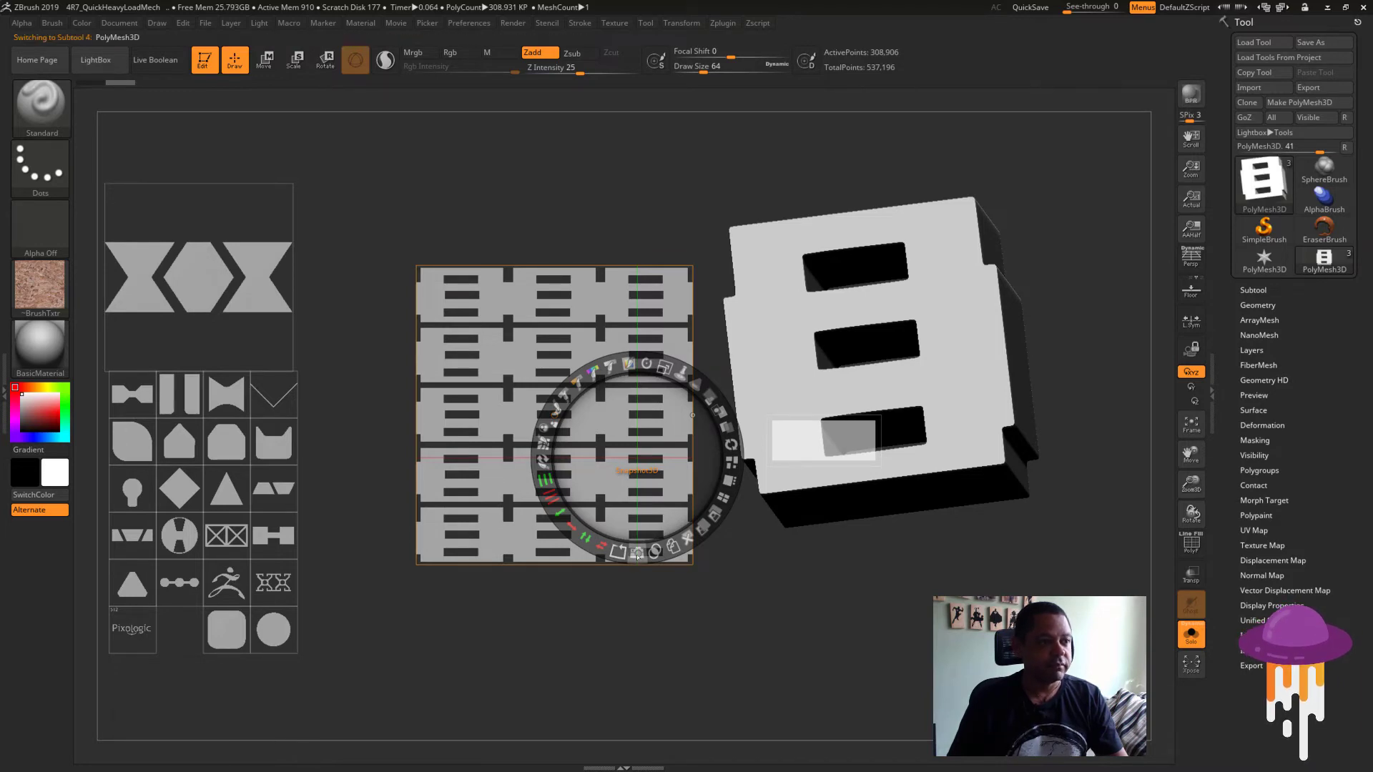
key(shift+z)
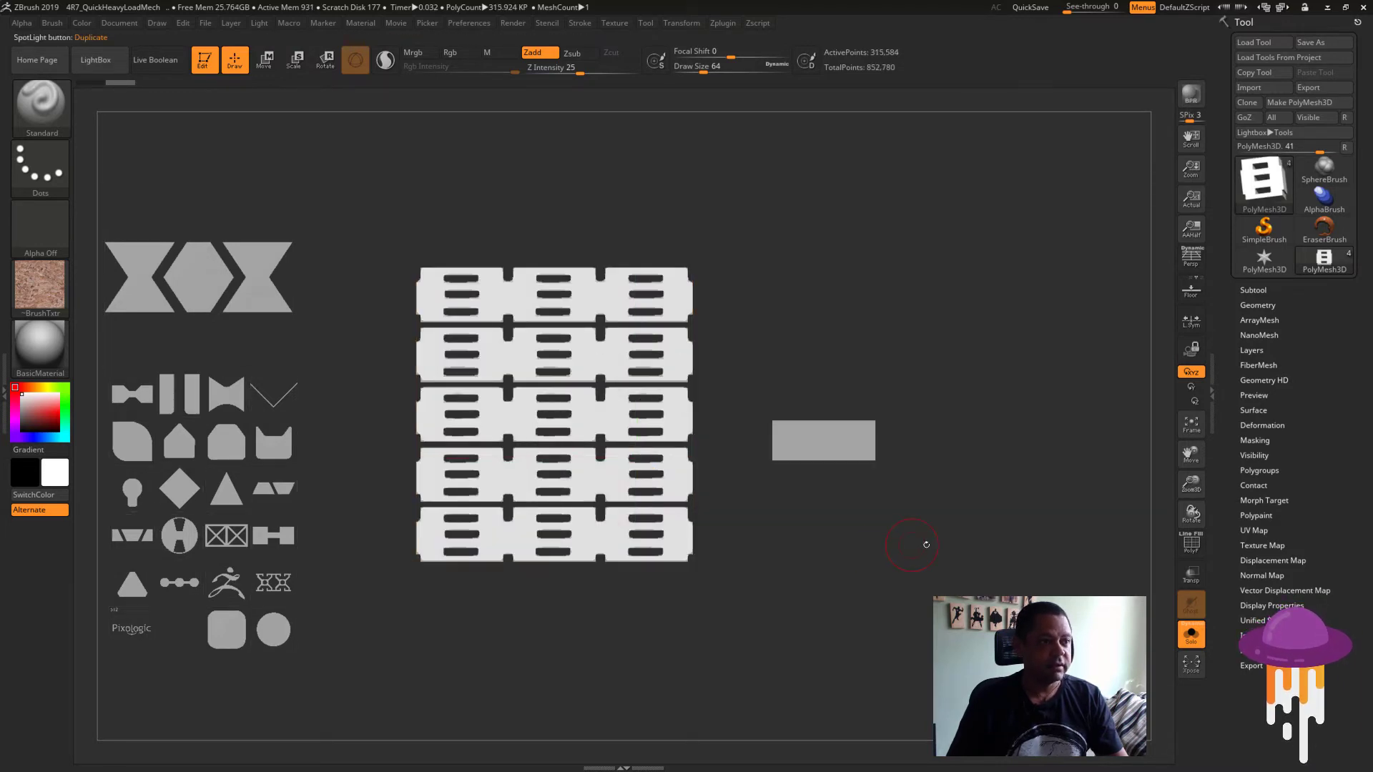
mouse_move(873, 553)
mouse_down()
mouse_move(860, 572)
mouse_move(765, 580)
mouse_move(1022, 535)
mouse_move(965, 546)
mouse_up()
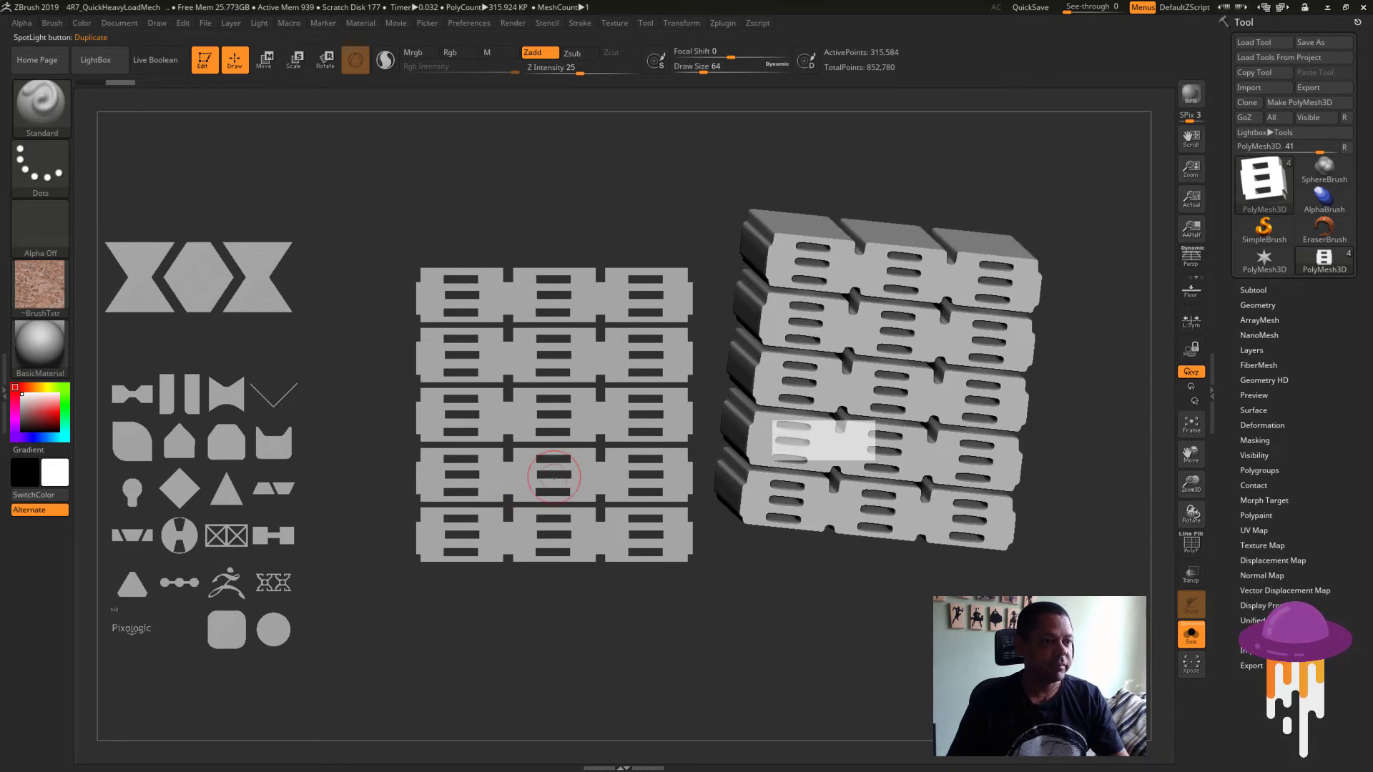
click(553, 477)
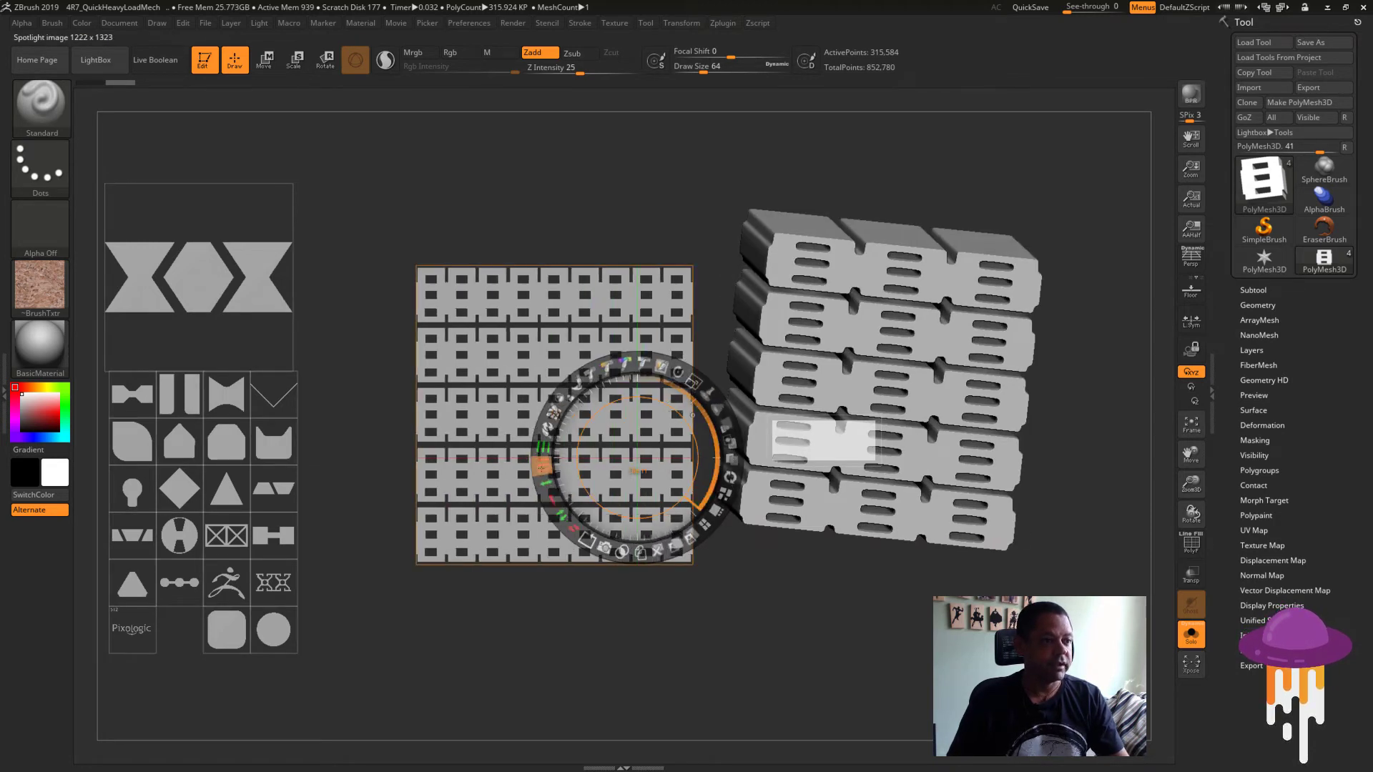
- Reset the texture to one tile, test Flip H/V, and drag the bowtie from the alpha grid
drag(692, 414, 693, 414)
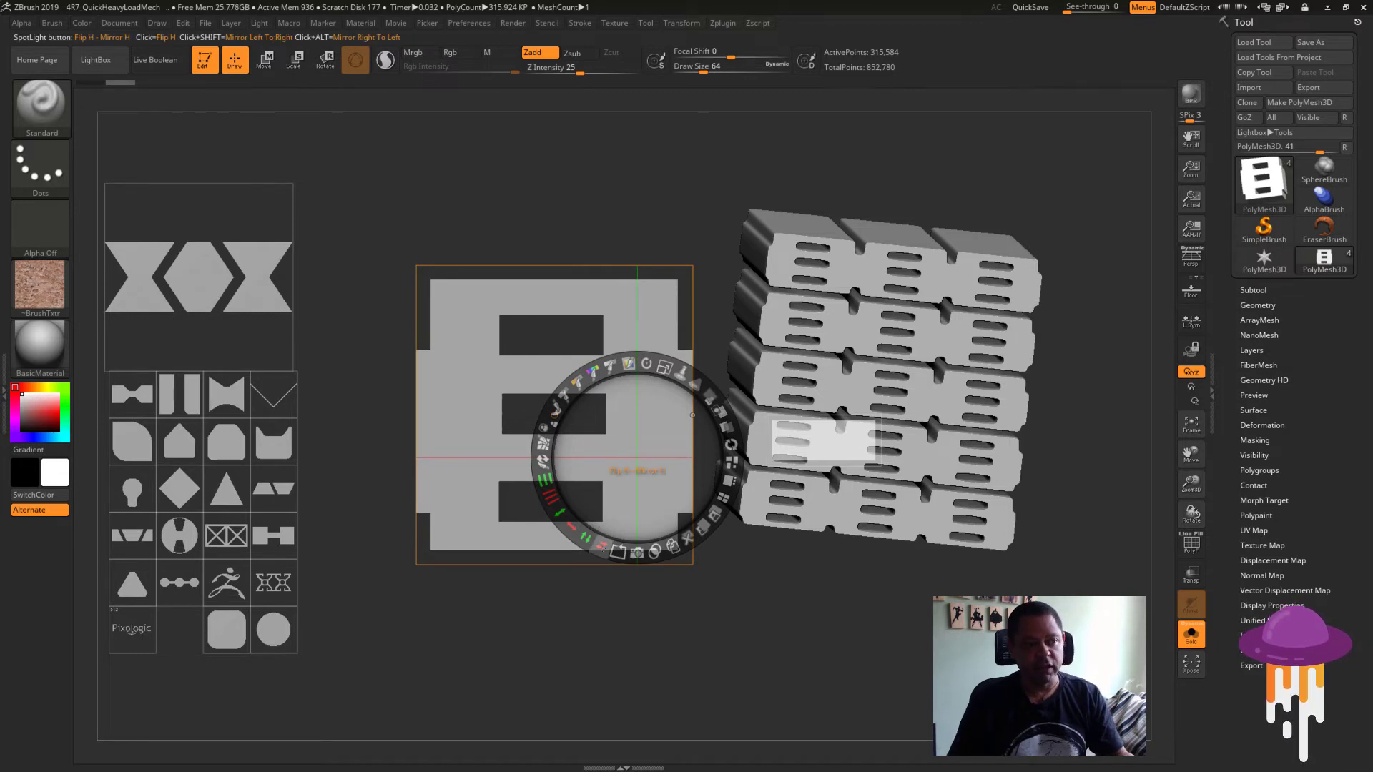
click(601, 547)
click(604, 551)
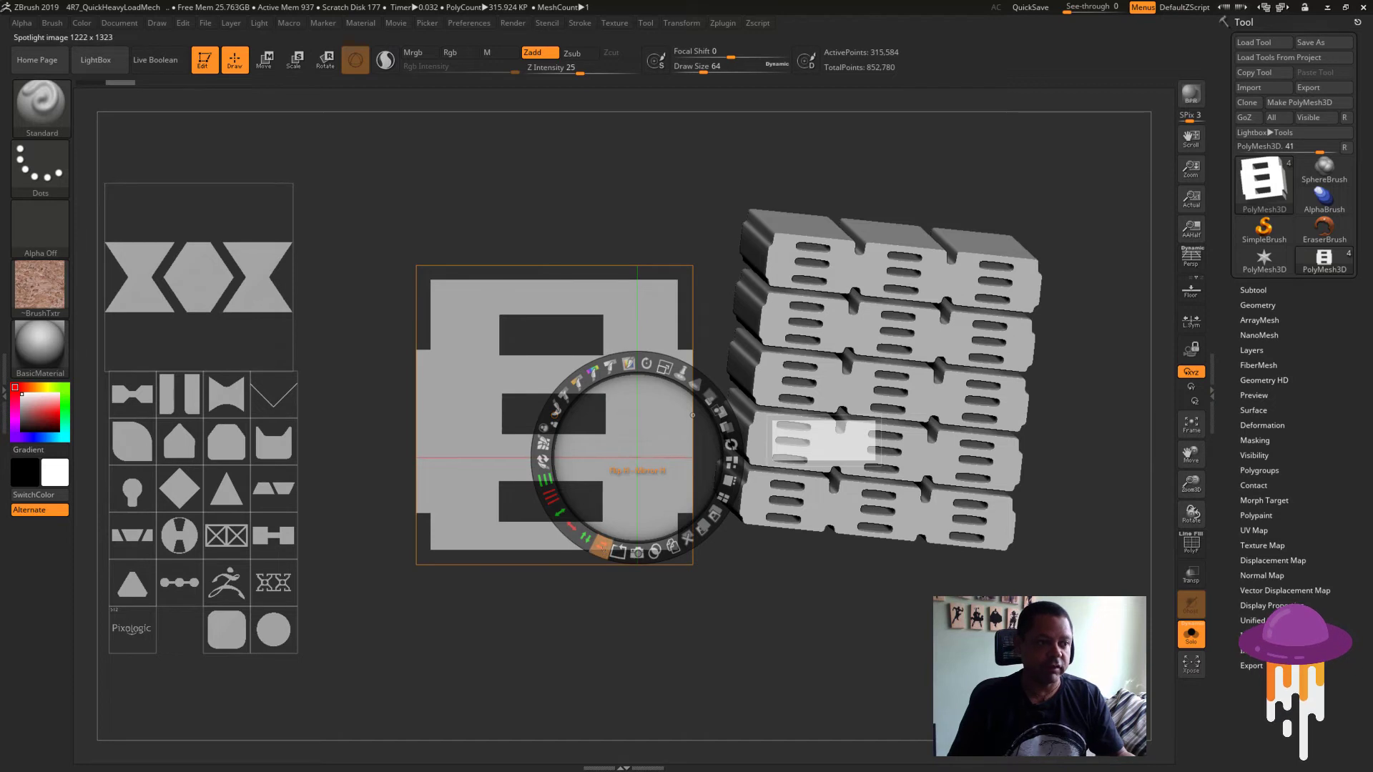
click(585, 538)
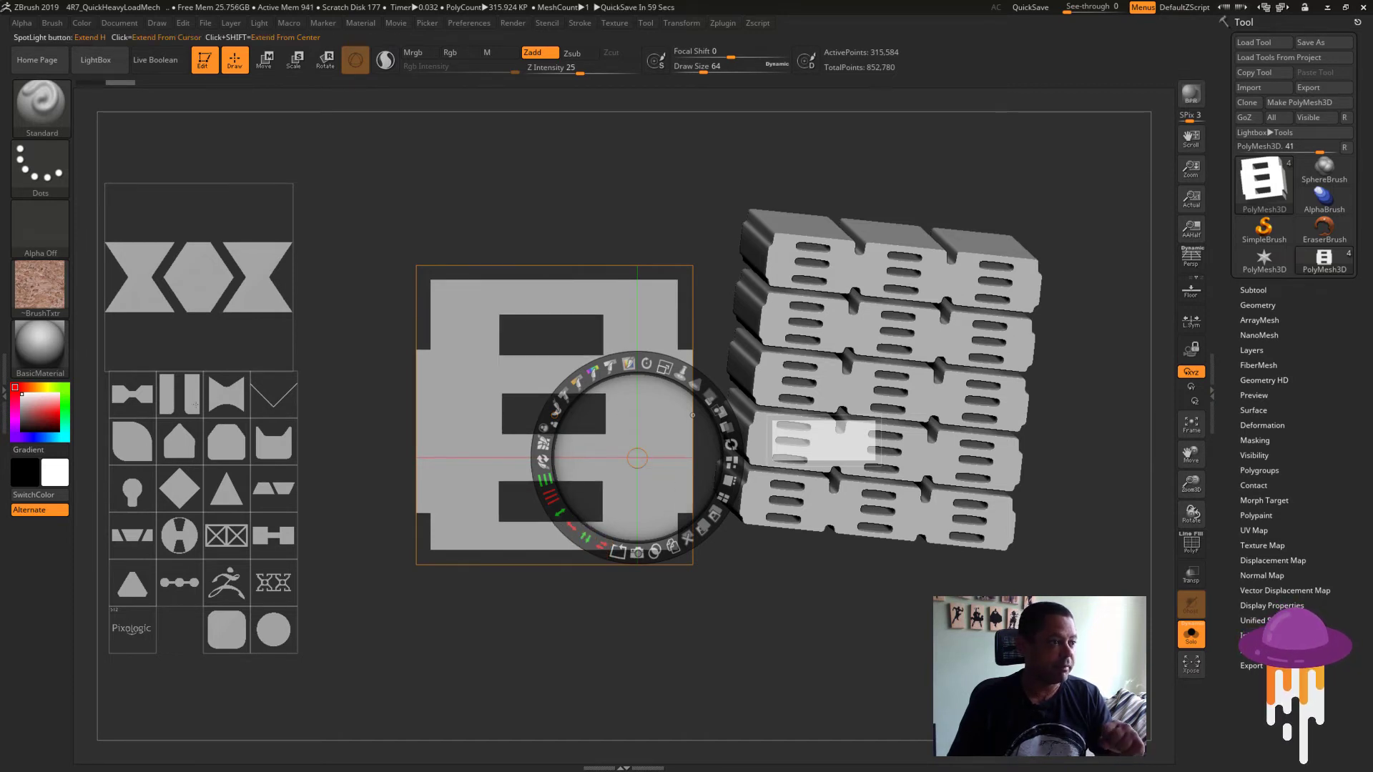
click(191, 374)
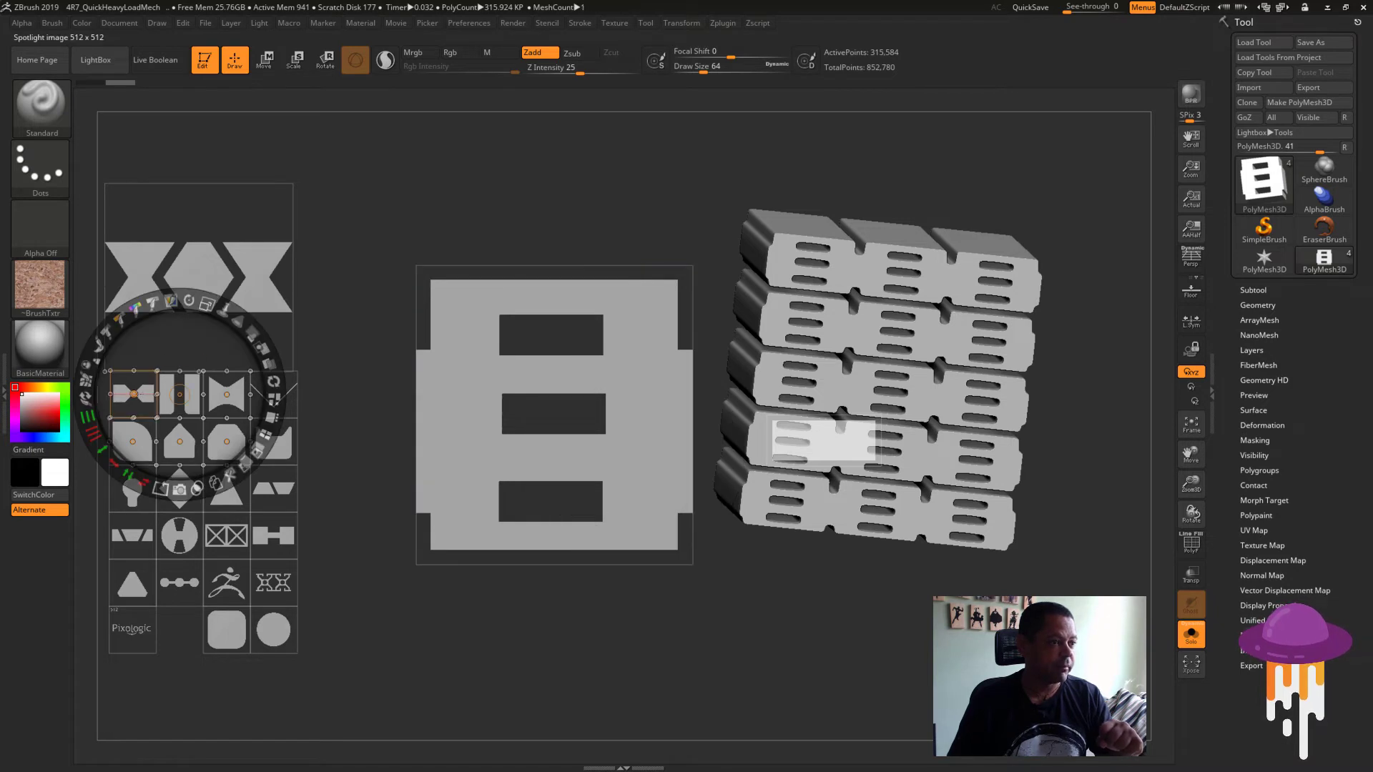
mouse_move(207, 373)
mouse_down()
mouse_move(332, 414)
mouse_move(544, 405)
mouse_move(634, 460)
mouse_up()
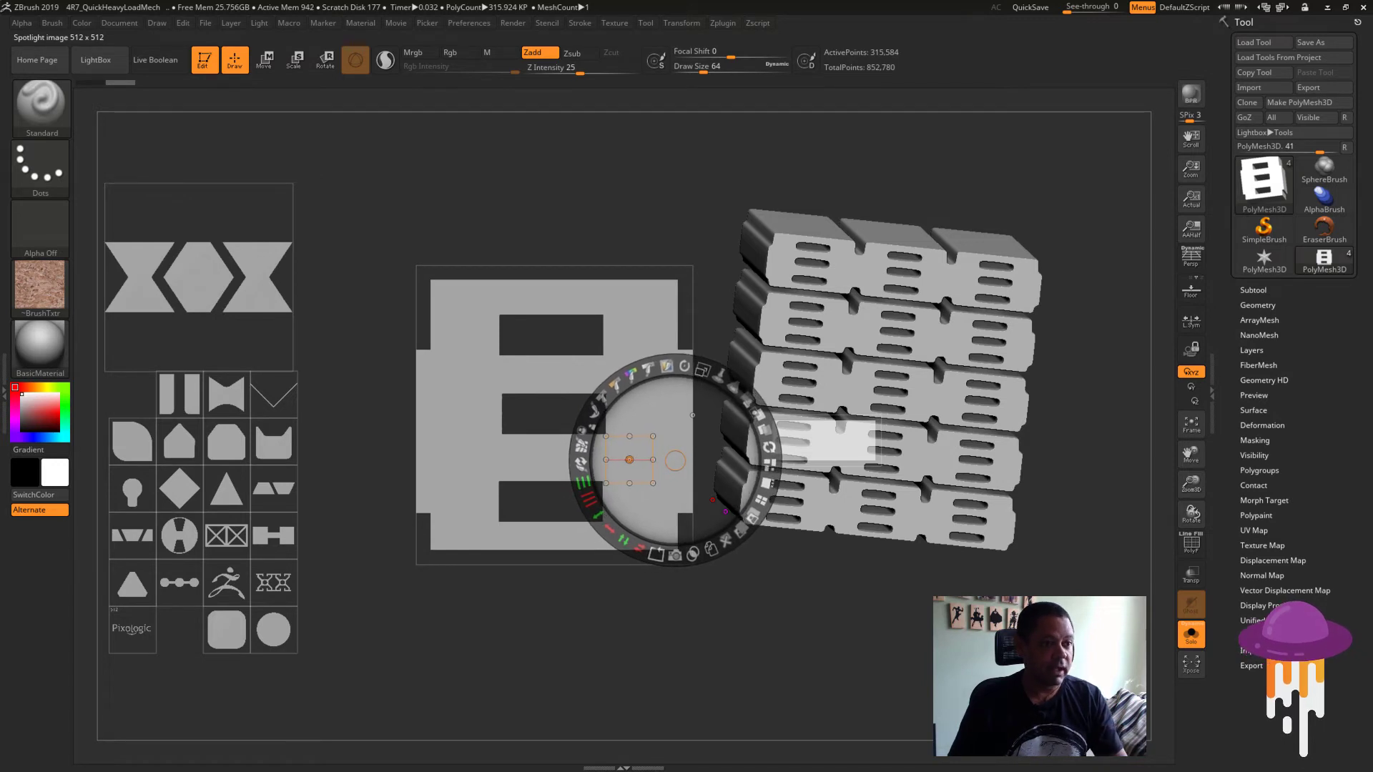
- Isolate the bowtie shape as its own image and move the slotted texture up and left
click(697, 557)
drag(675, 460, 814, 598)
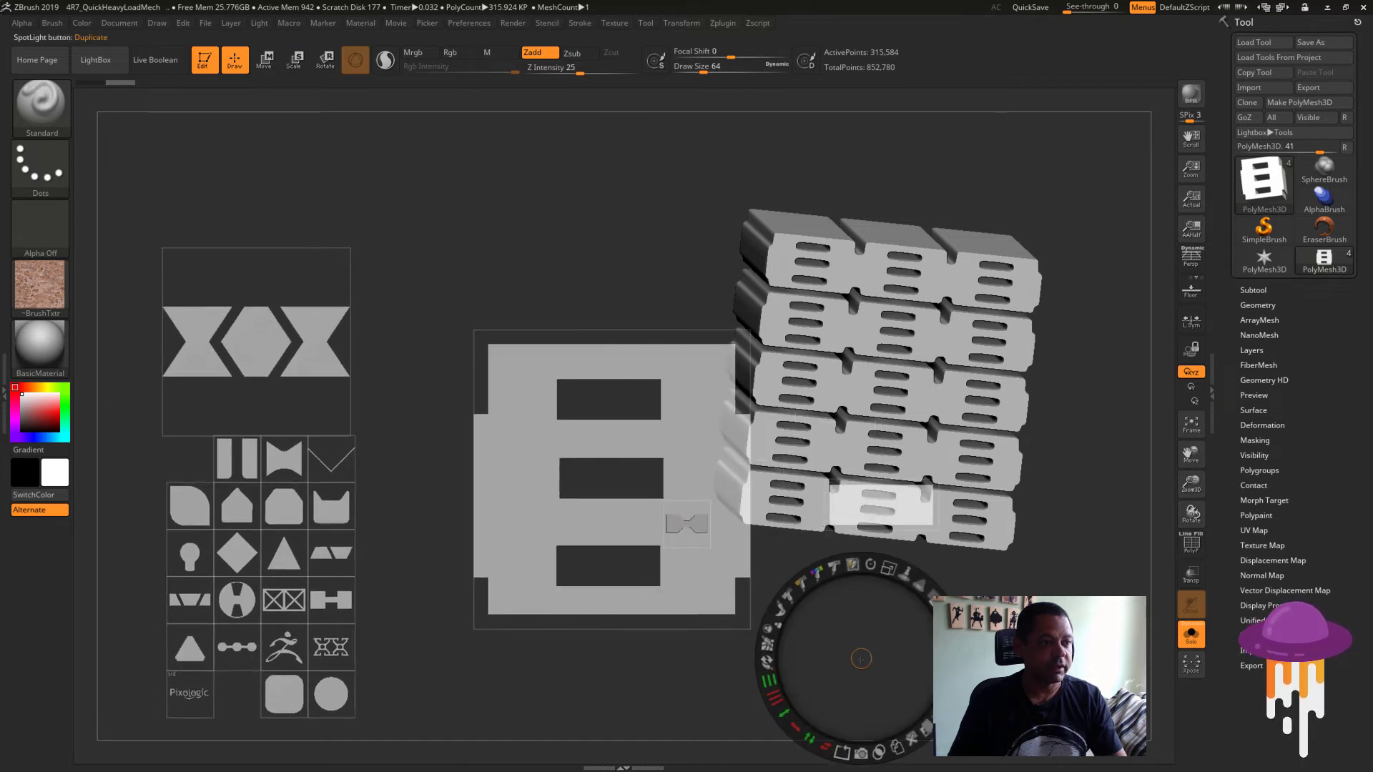
click(653, 490)
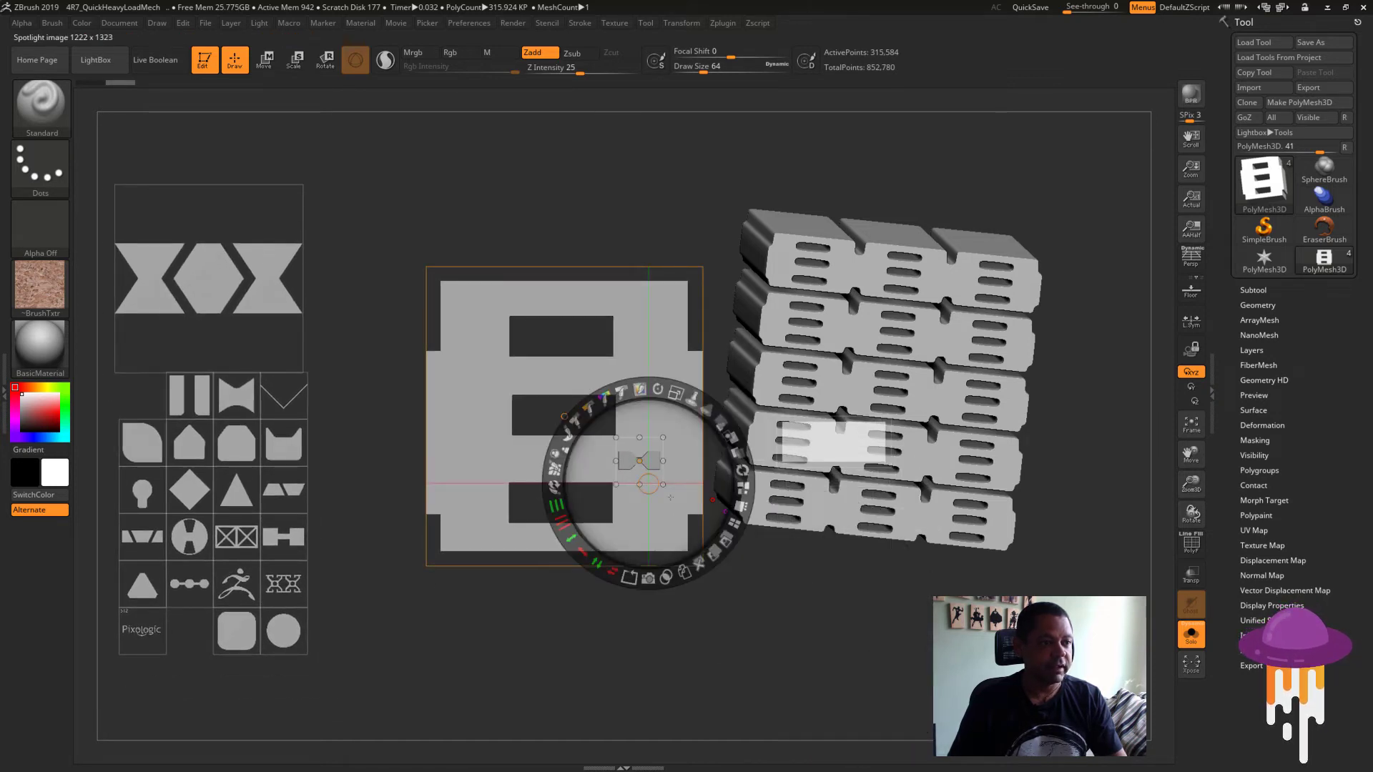
mouse_move(670, 496)
mouse_down()
mouse_move(690, 511)
mouse_move(598, 503)
mouse_move(585, 459)
mouse_up()
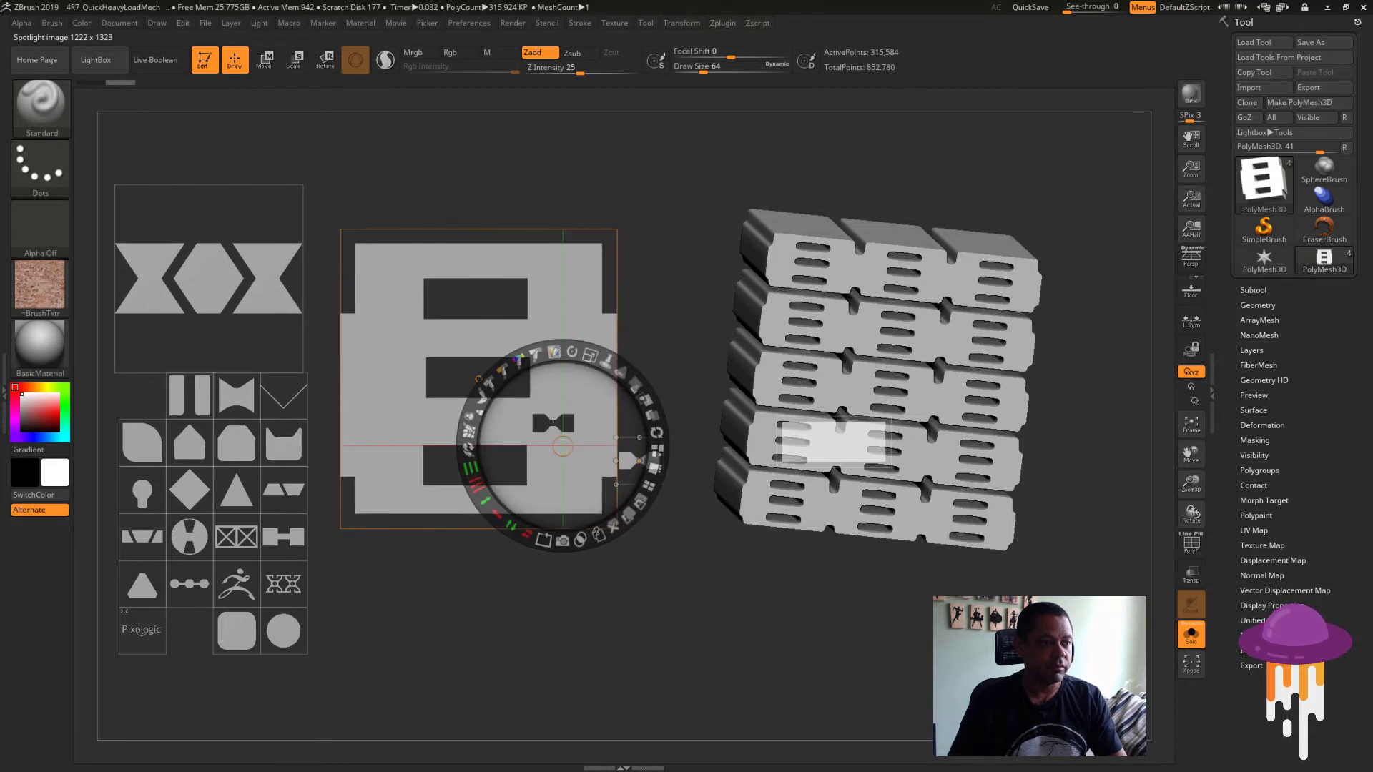
- Clone the small bowtie, move the copy below the stencils, and scale it to about double
click(647, 473)
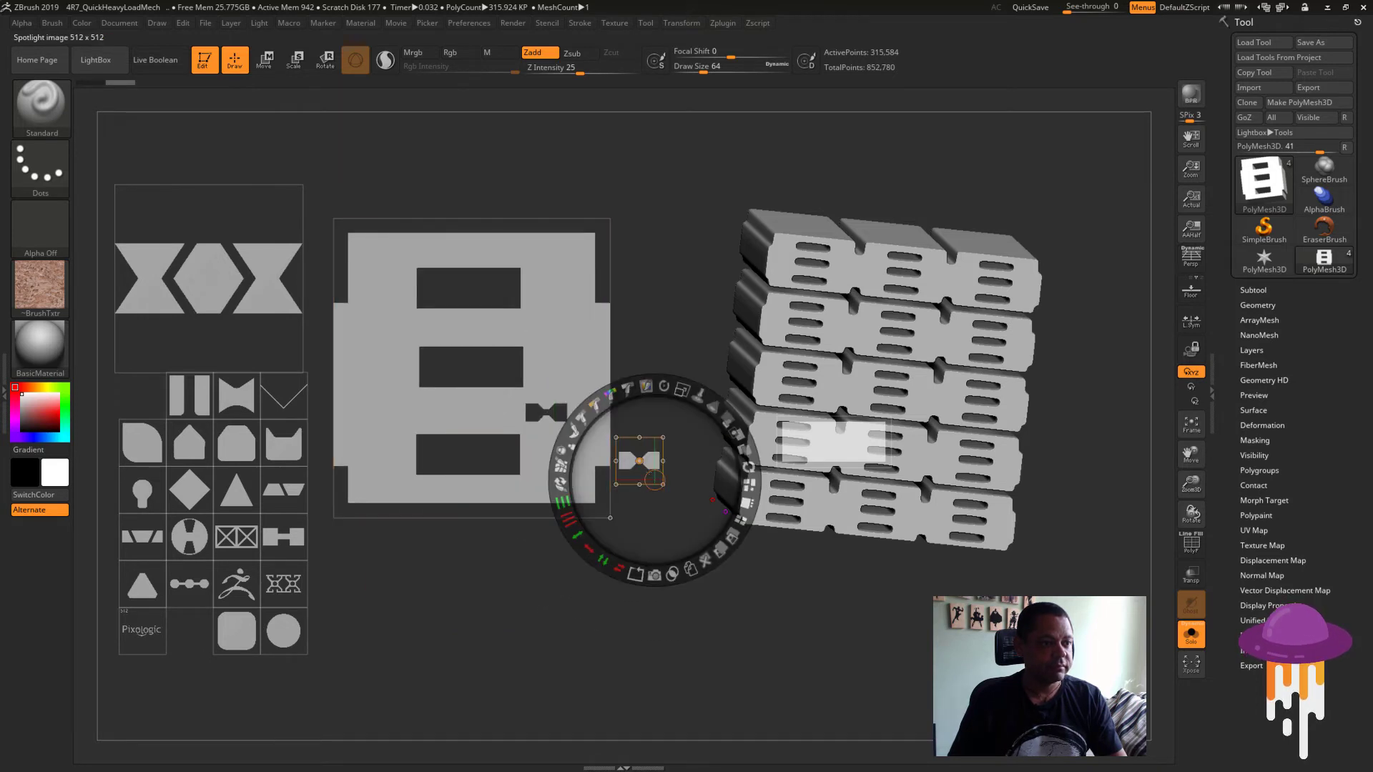
drag(651, 474, 690, 464)
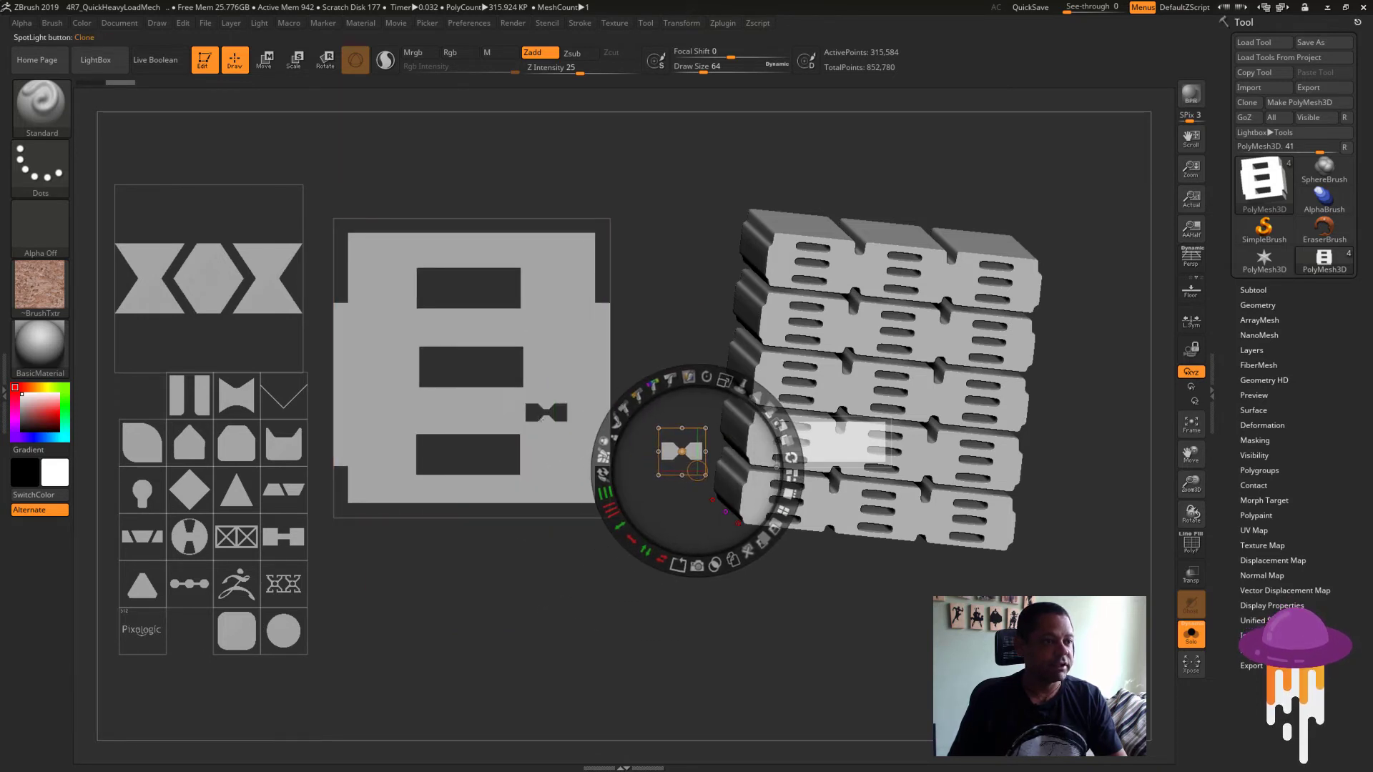
drag(663, 451, 631, 563)
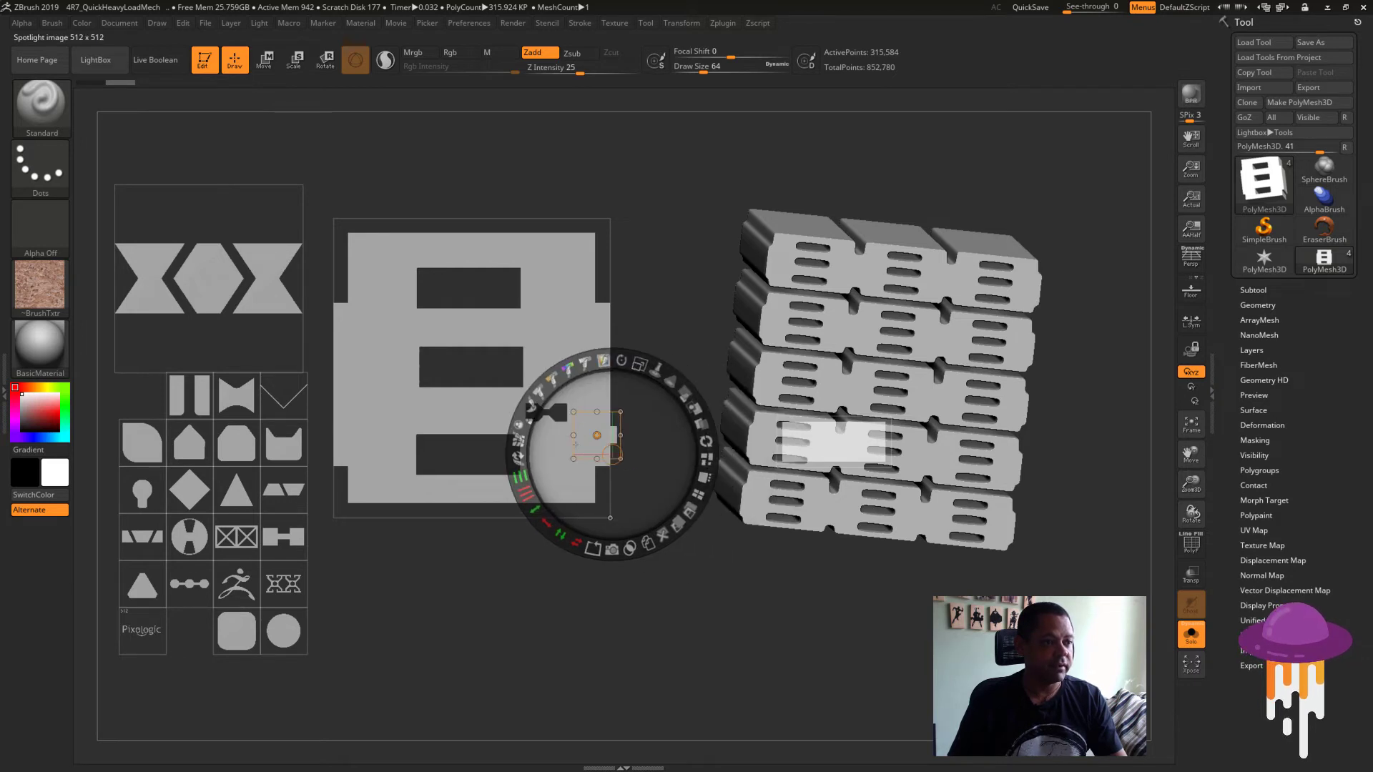
mouse_move(692, 490)
mouse_down()
mouse_move(713, 603)
mouse_move(788, 636)
mouse_up()
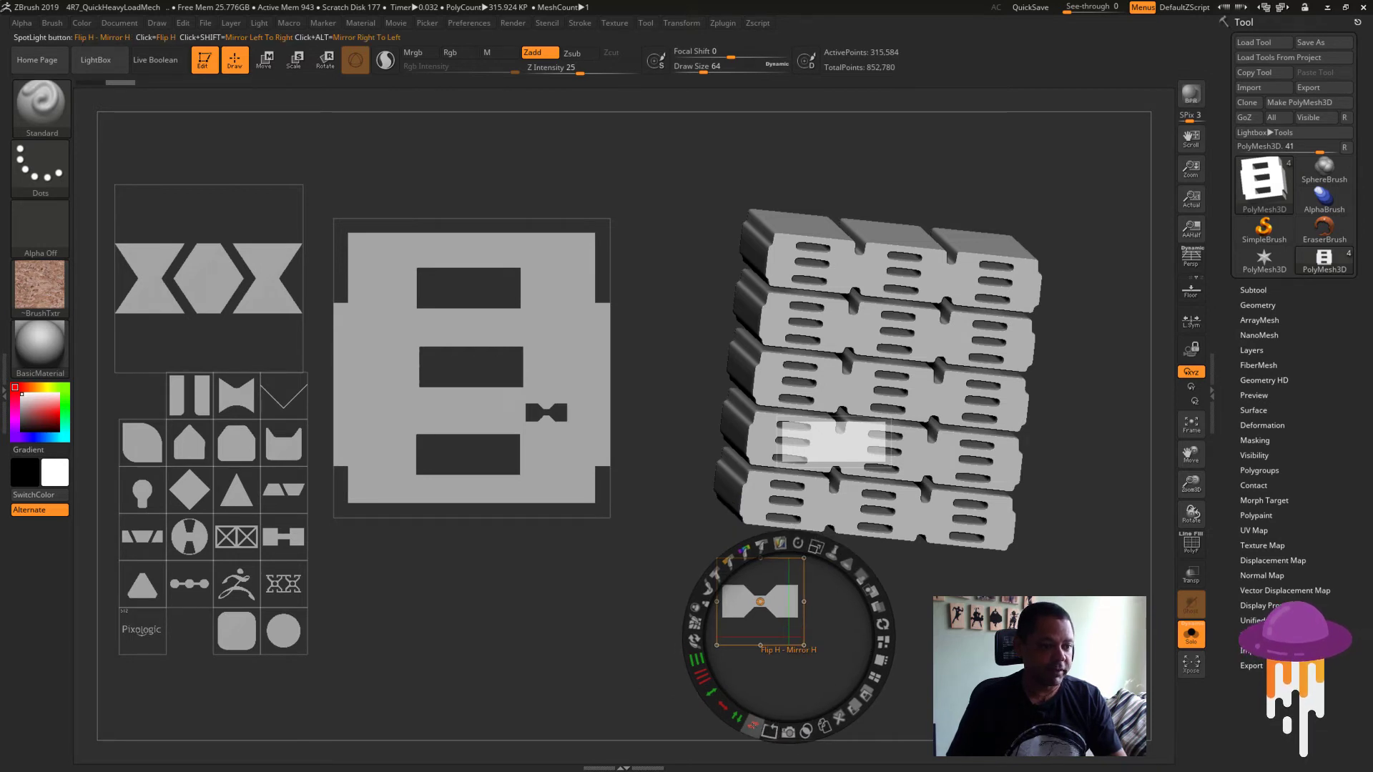
- Mirror and stretch the bowtie copy into a bar, then move it back toward the lower middle
click(752, 725)
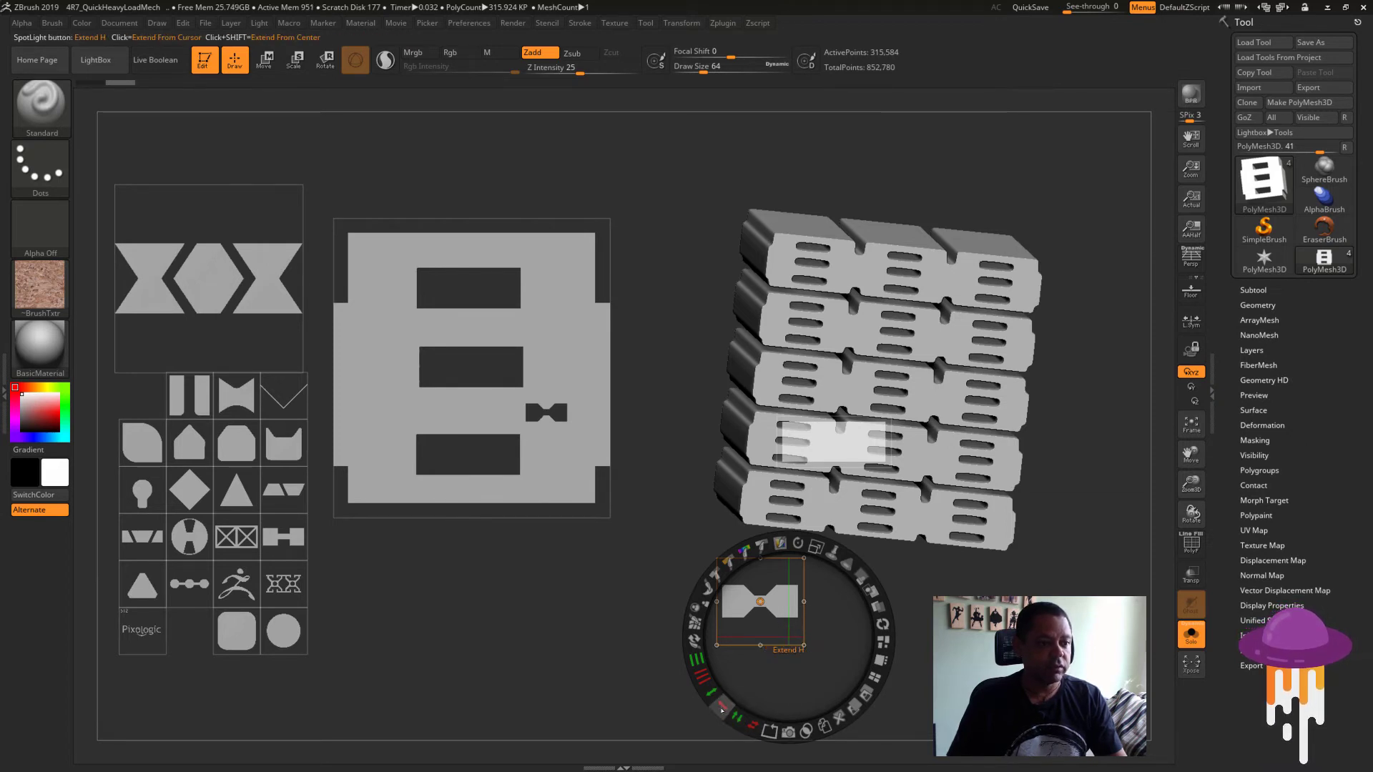
mouse_move(721, 709)
mouse_down()
mouse_move(370, 550)
mouse_move(537, 670)
mouse_up()
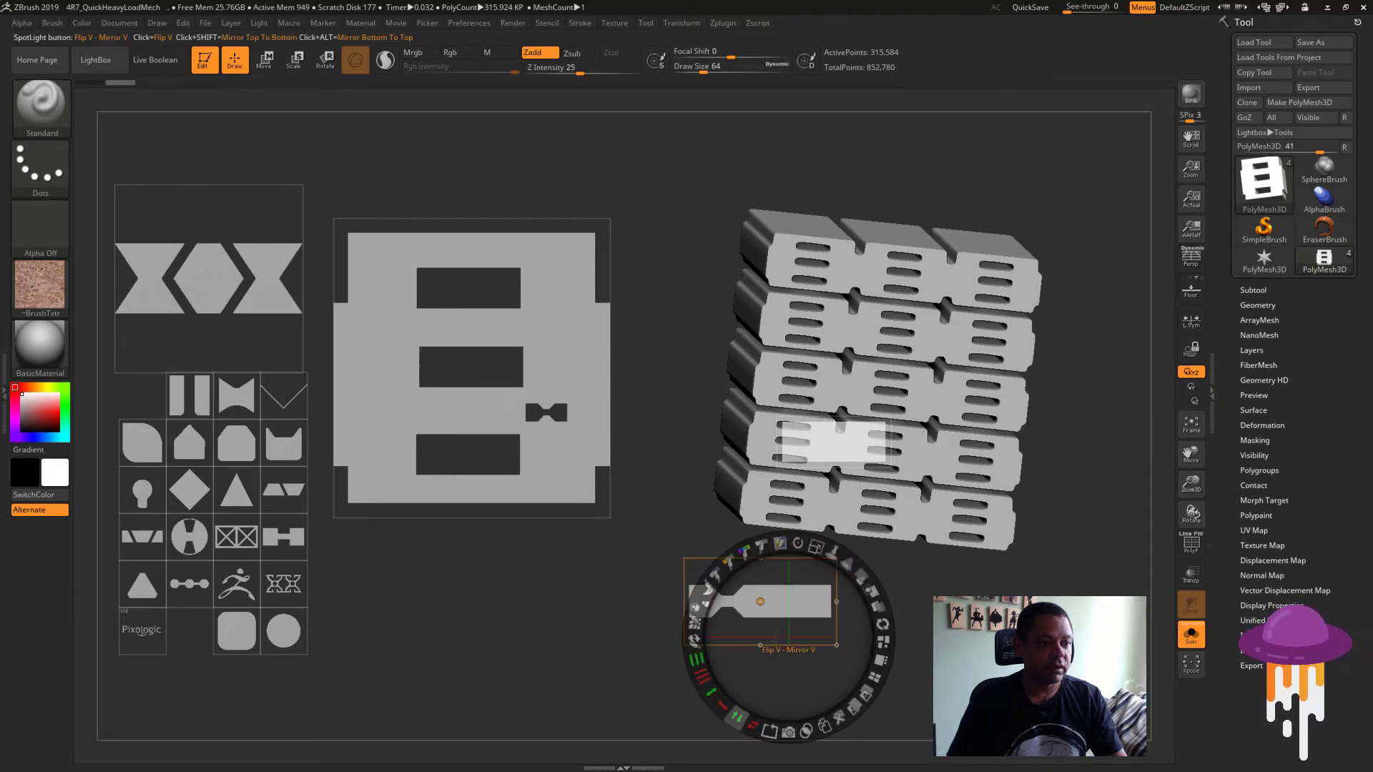
mouse_move(641, 698)
mouse_down()
mouse_move(427, 406)
mouse_move(442, 410)
mouse_up()
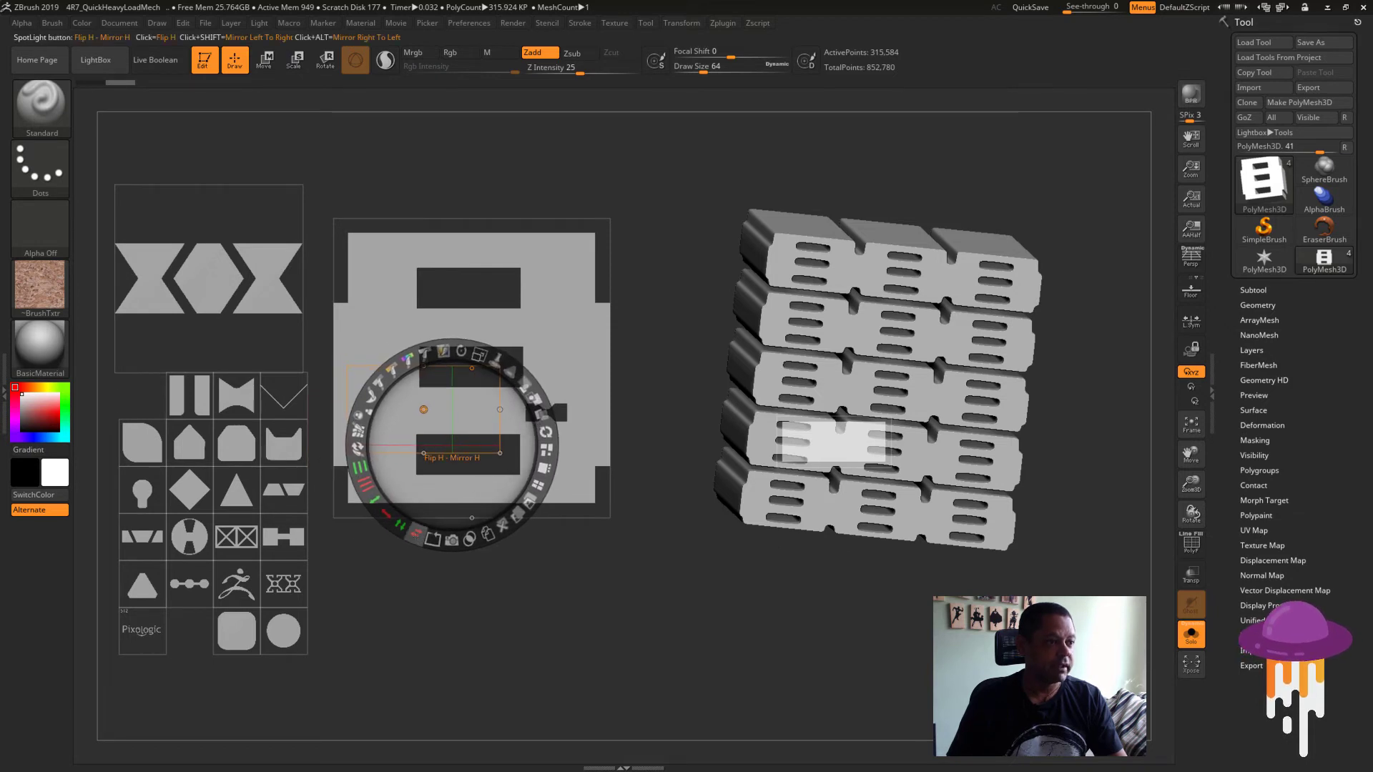
click(415, 533)
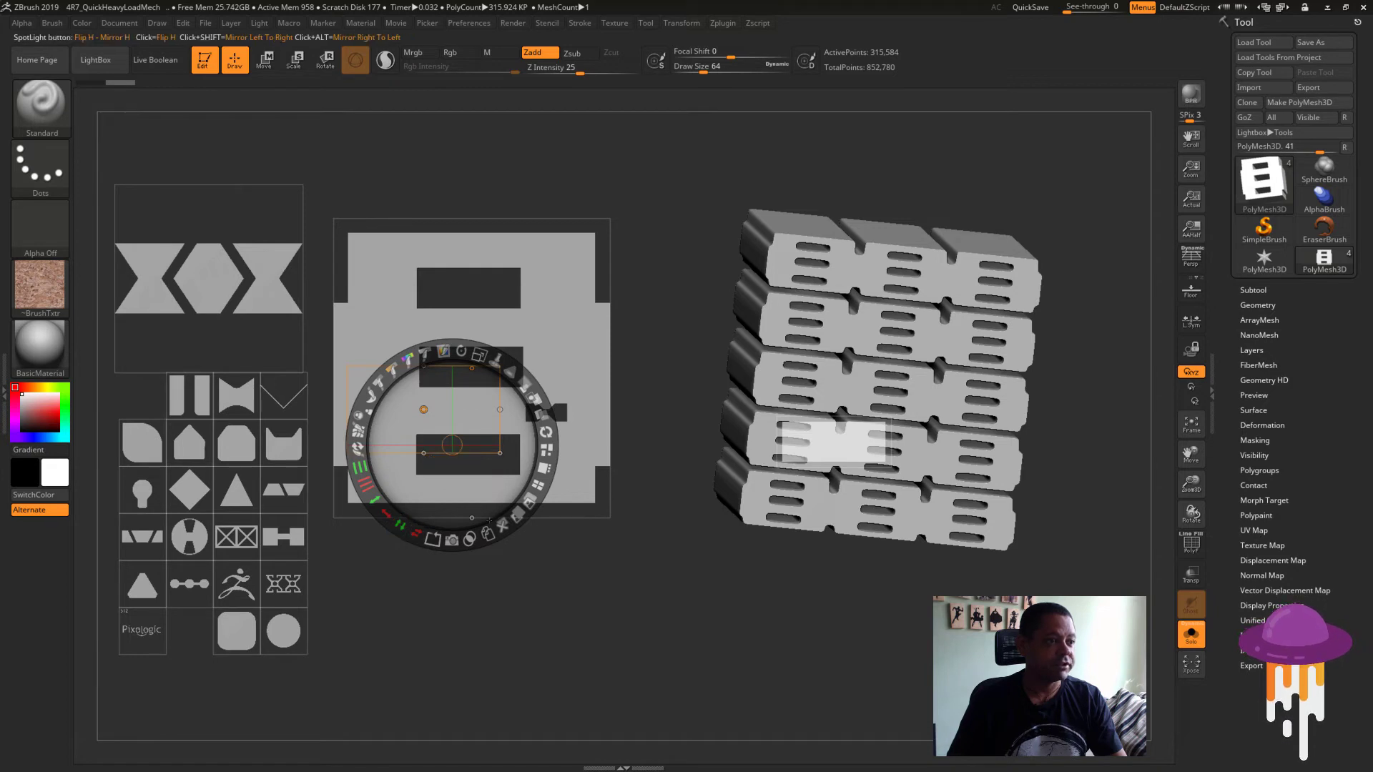
mouse_move(430, 409)
mouse_down()
mouse_move(504, 466)
mouse_move(489, 513)
mouse_move(505, 597)
mouse_up()
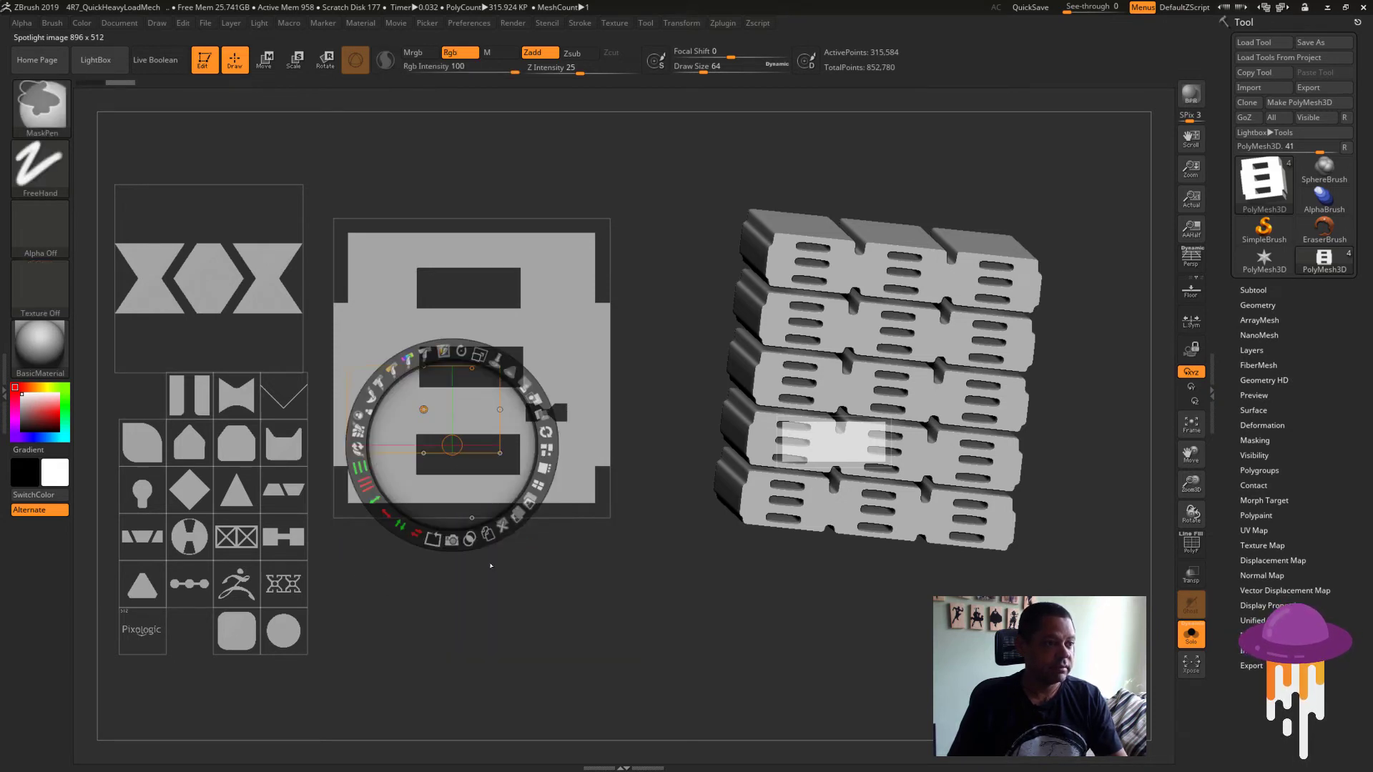
- Re-stretch the bowtie copy into a long bar and place it near the E image's top
mouse_move(490, 566)
mouse_down()
mouse_move(551, 667)
mouse_move(721, 646)
mouse_up()
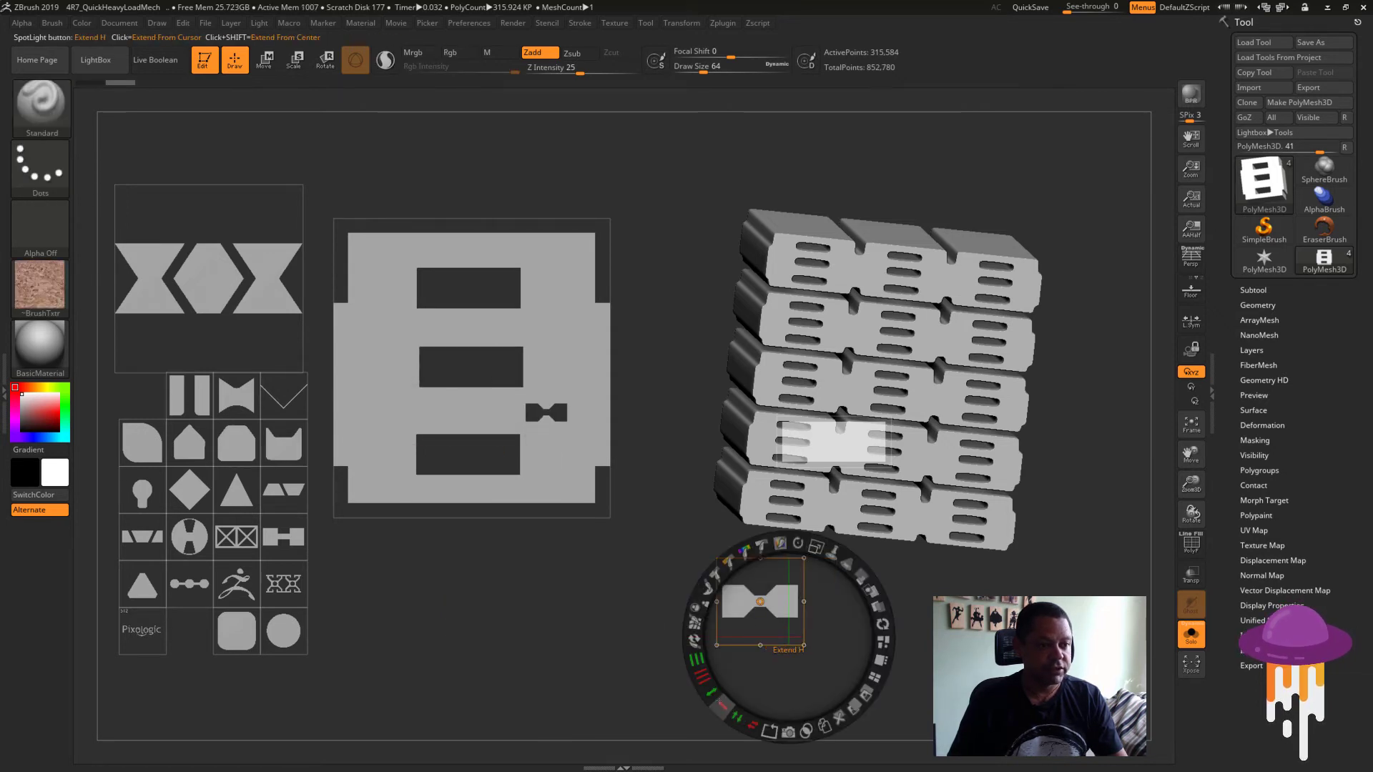
drag(721, 704, 505, 712)
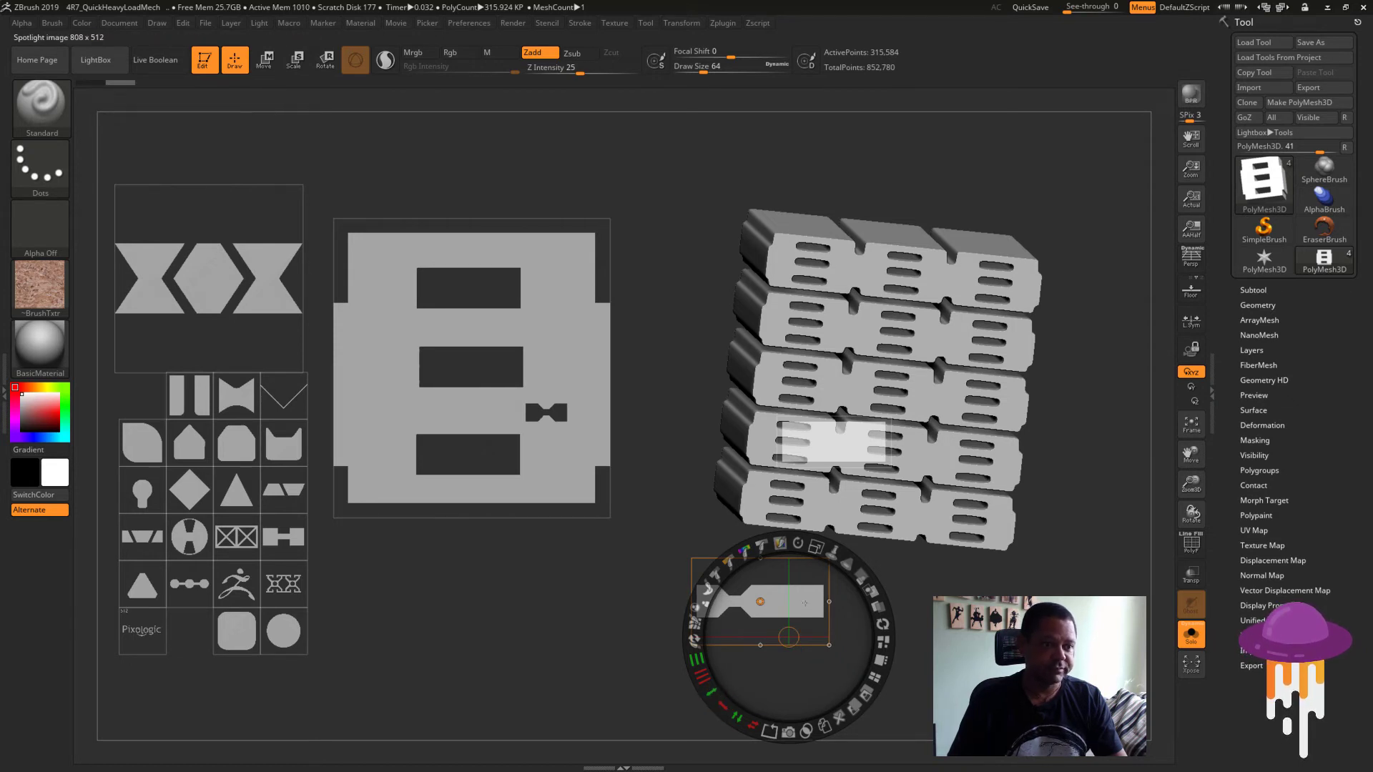
mouse_move(805, 603)
mouse_down()
mouse_move(552, 466)
mouse_move(669, 284)
mouse_up()
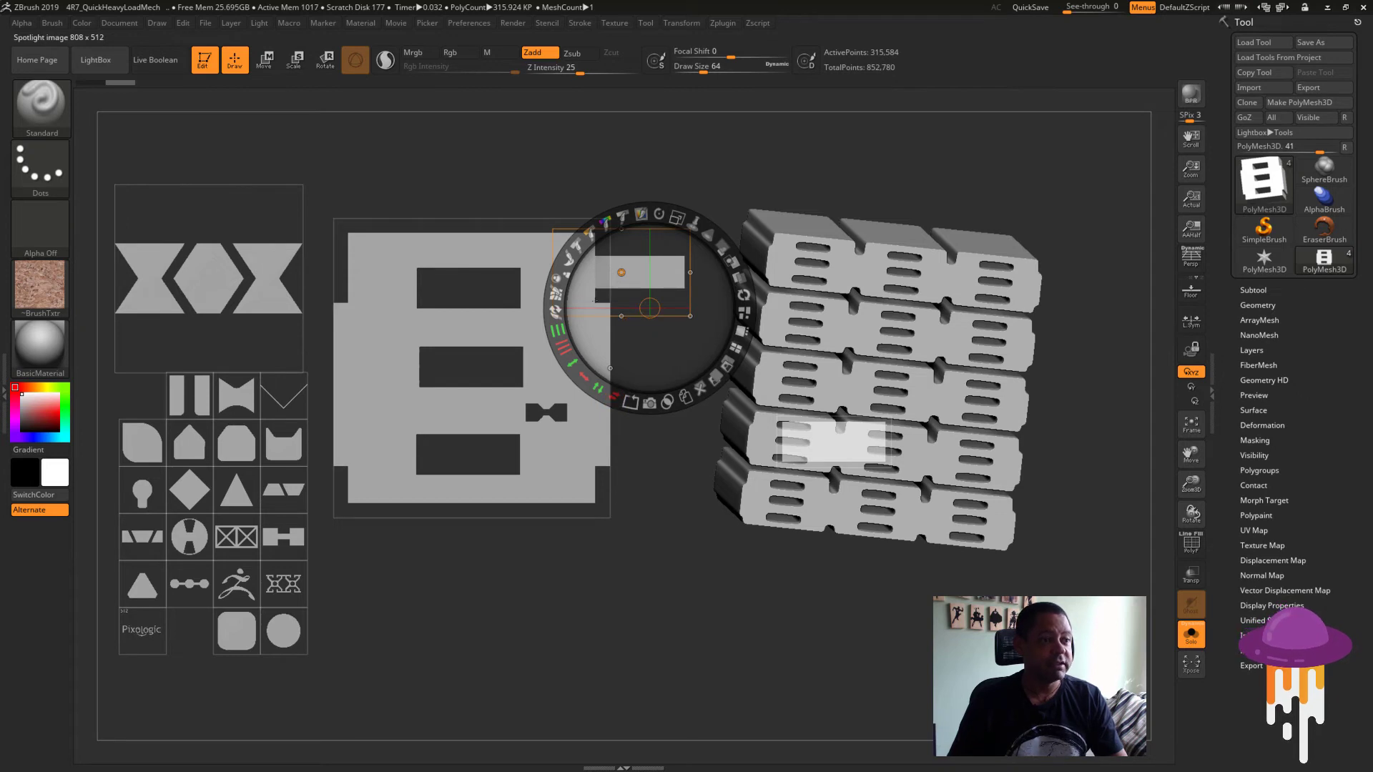
- Undo an accidental E-image move, flip the long bar into a repeating bowtie strip, and shift it up-right
click(448, 277)
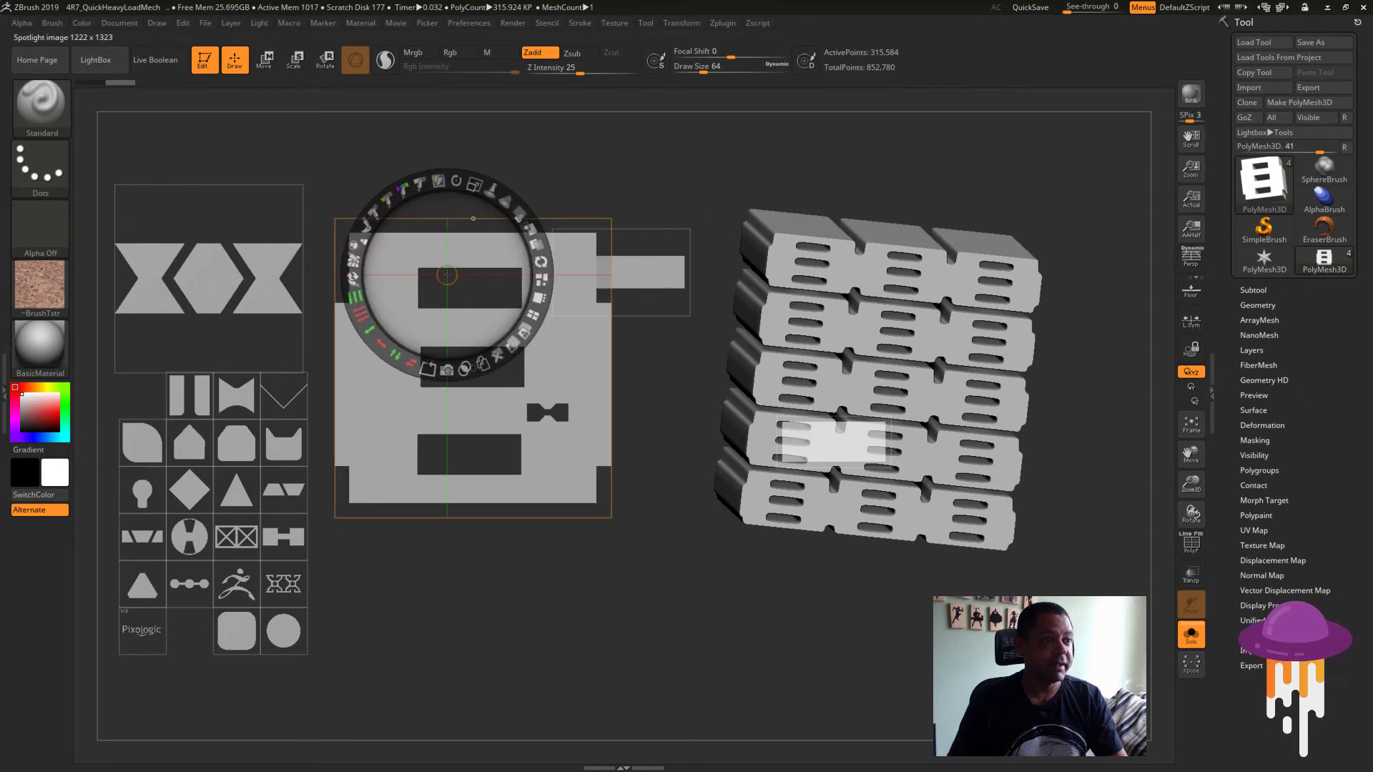
drag(565, 372, 554, 472)
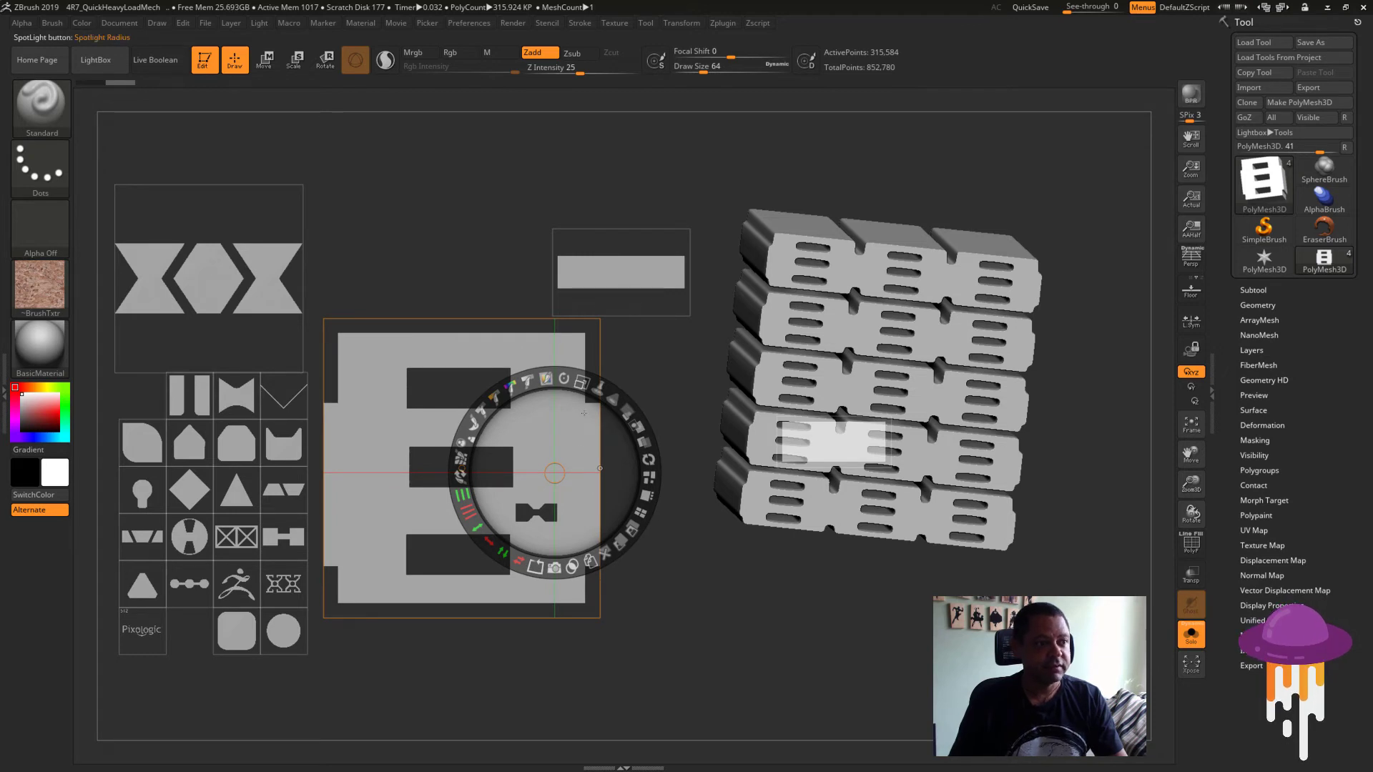
key(ctrl+z)
click(616, 278)
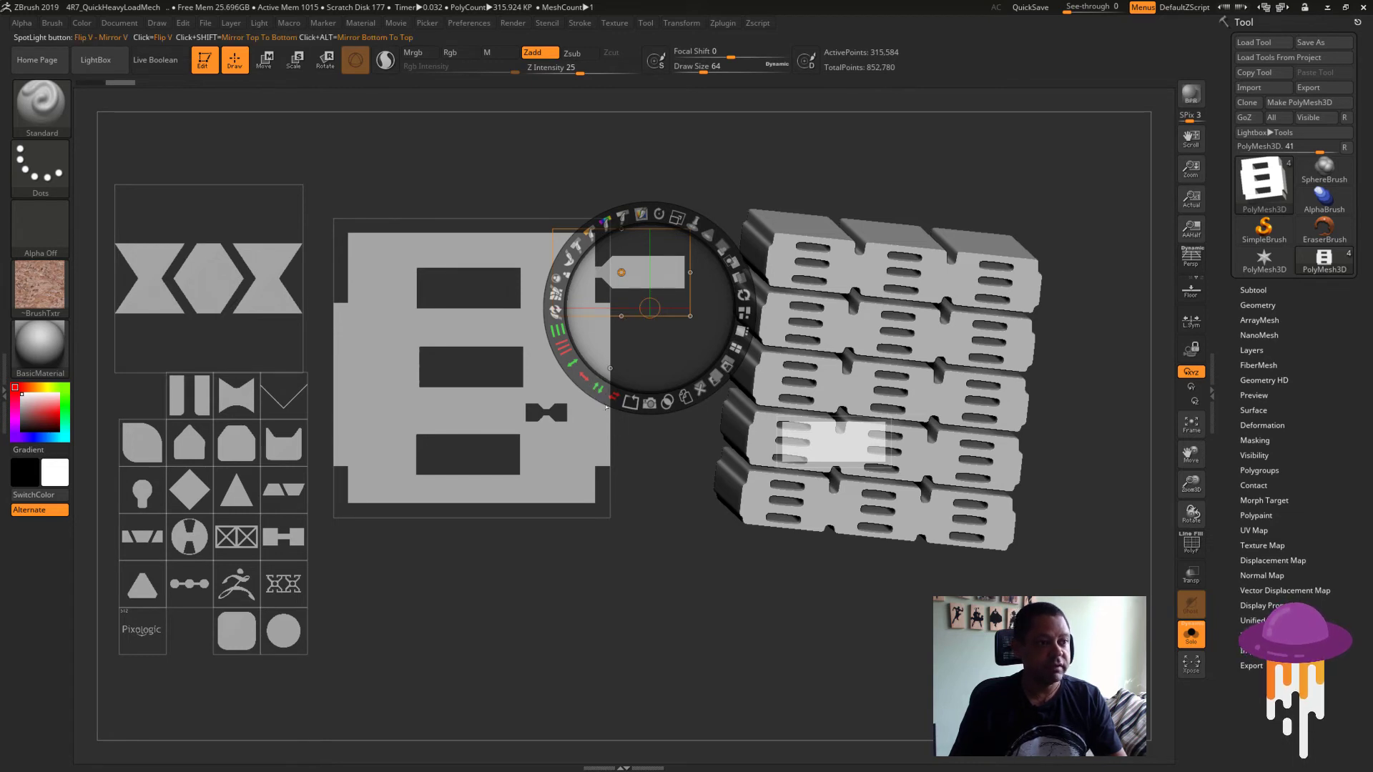
click(614, 396)
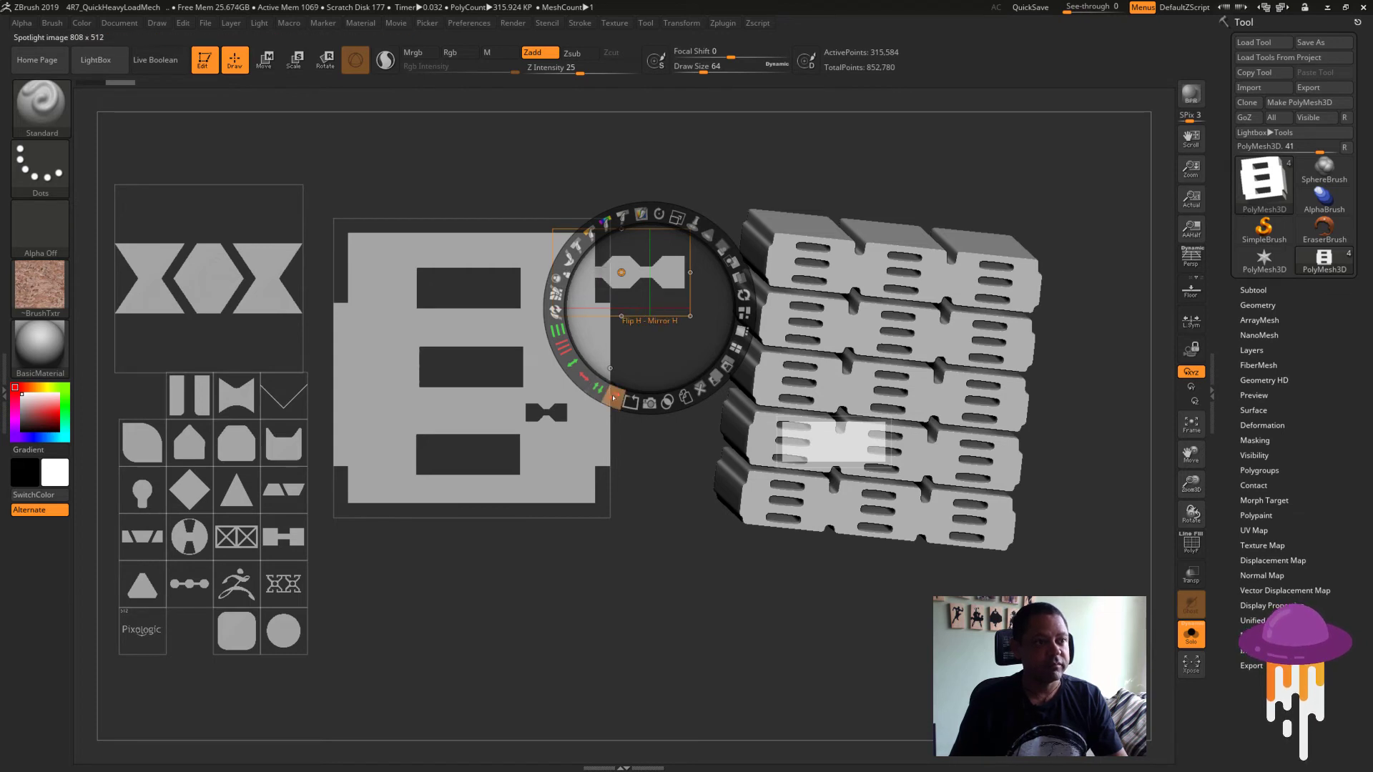
drag(693, 357, 755, 248)
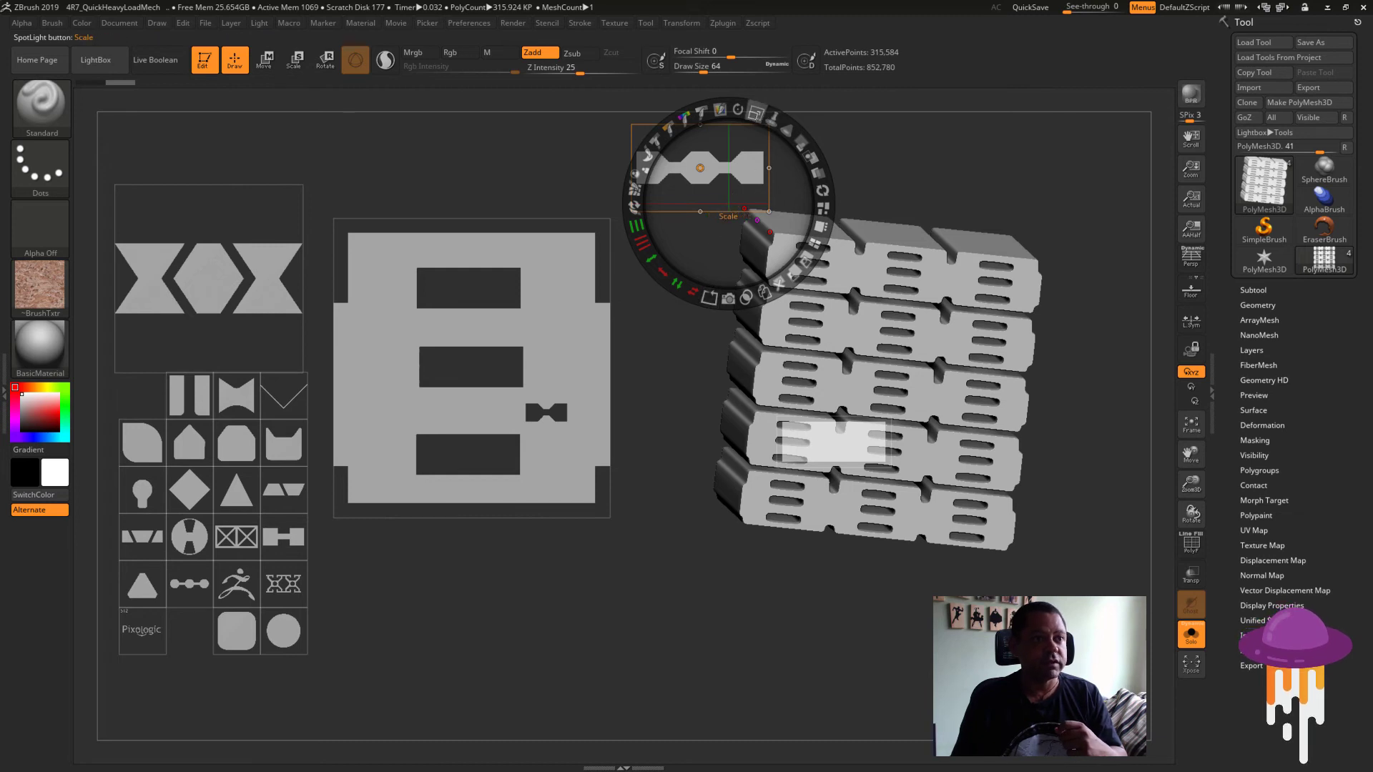
- Enlarge the bowtie strip, frame the stencils, and Snapshot3D the strip into a new mesh
drag(755, 112, 803, 156)
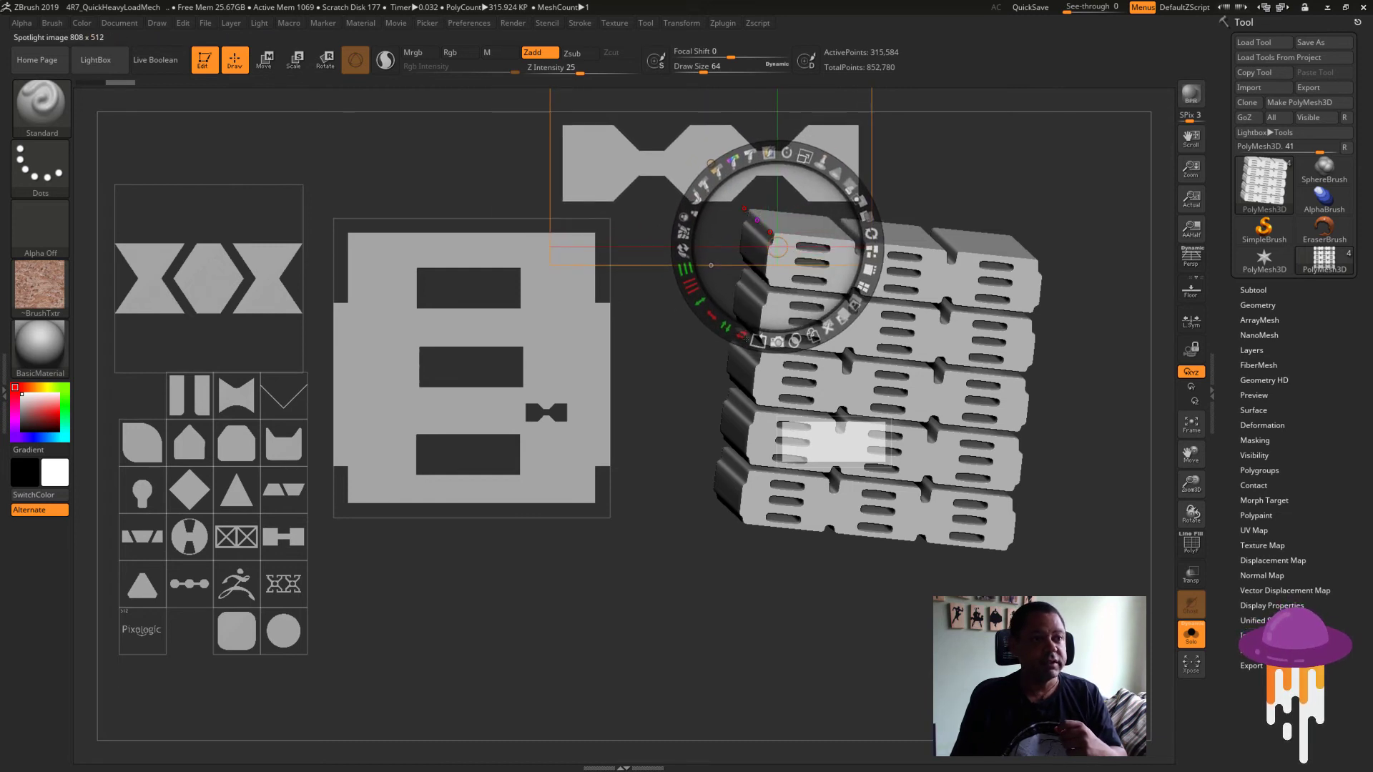
click(760, 342)
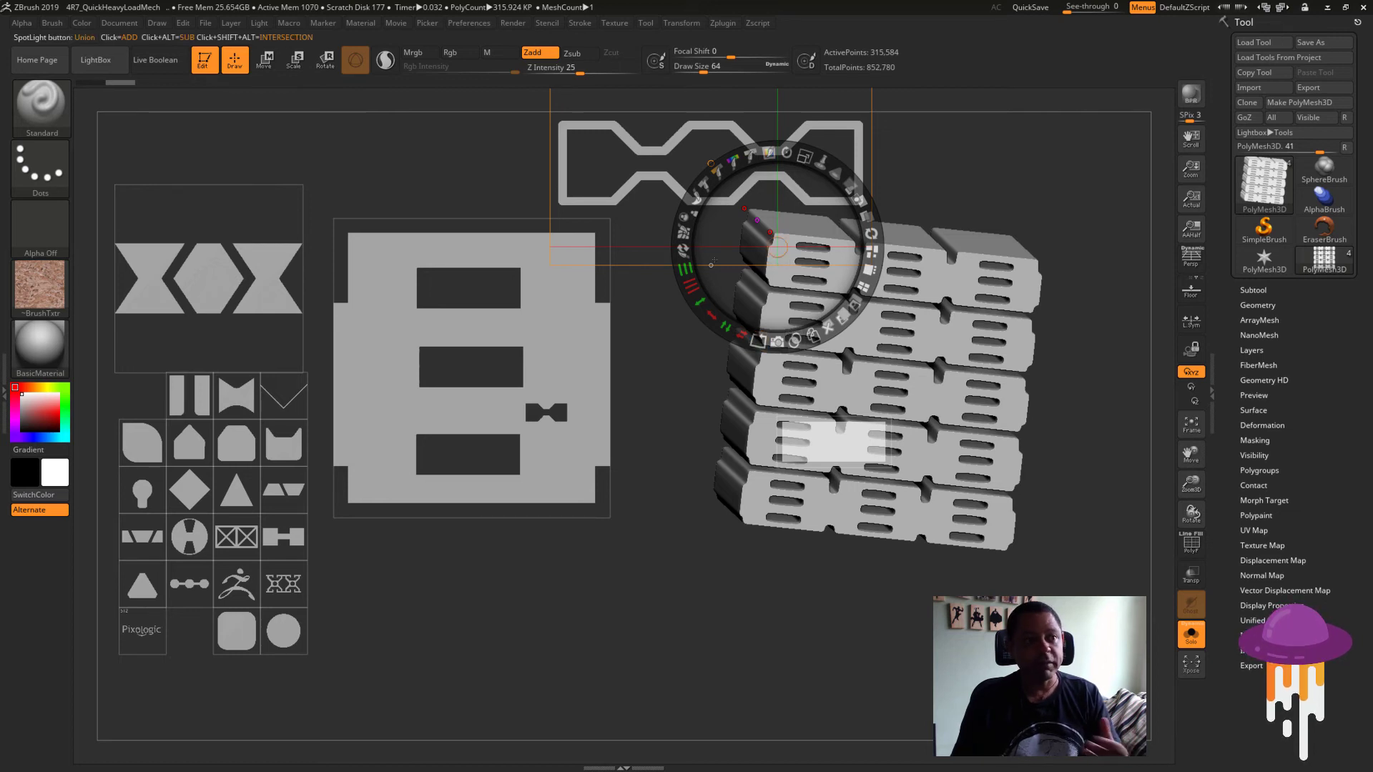
click(781, 345)
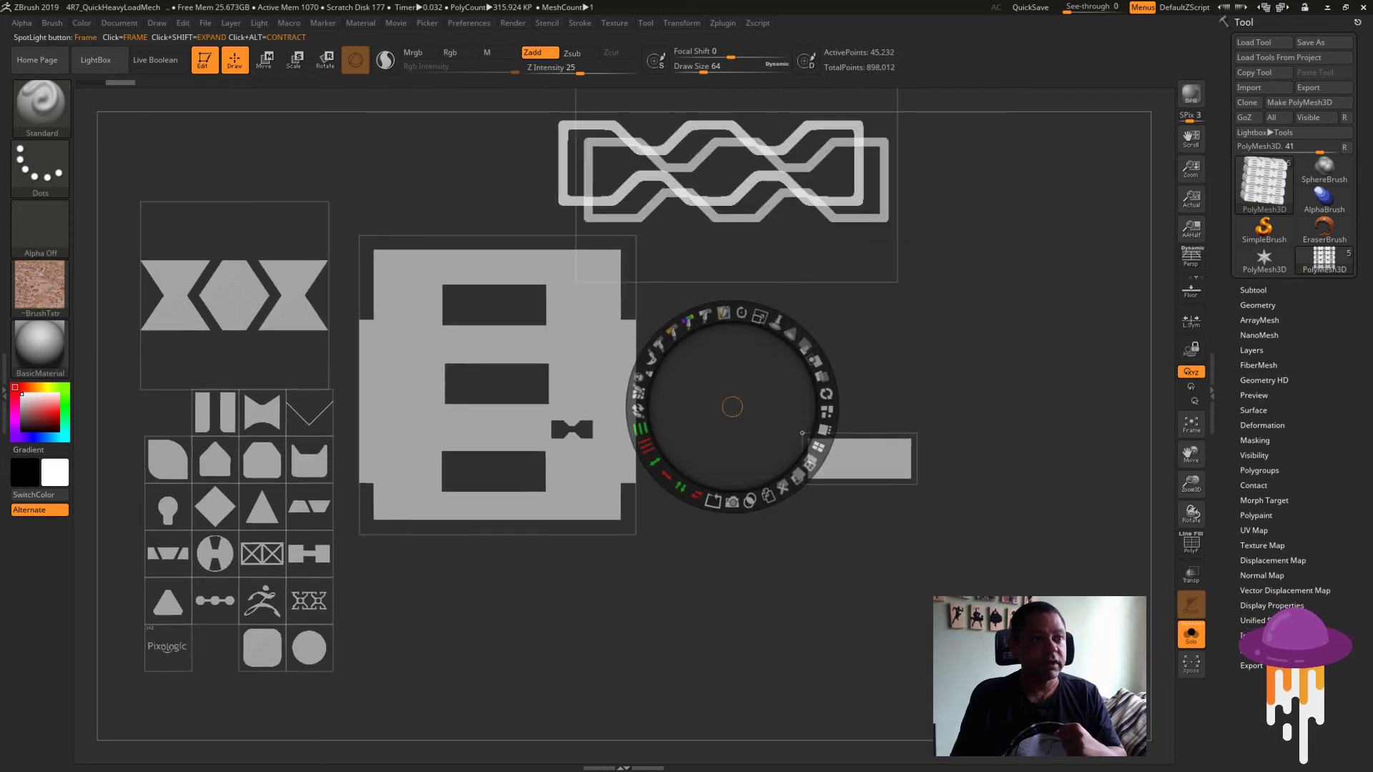
drag(734, 490, 689, 547)
- Rotate the new wavy block with Spotlight hidden, then show Spotlight and select the E image
key(z)
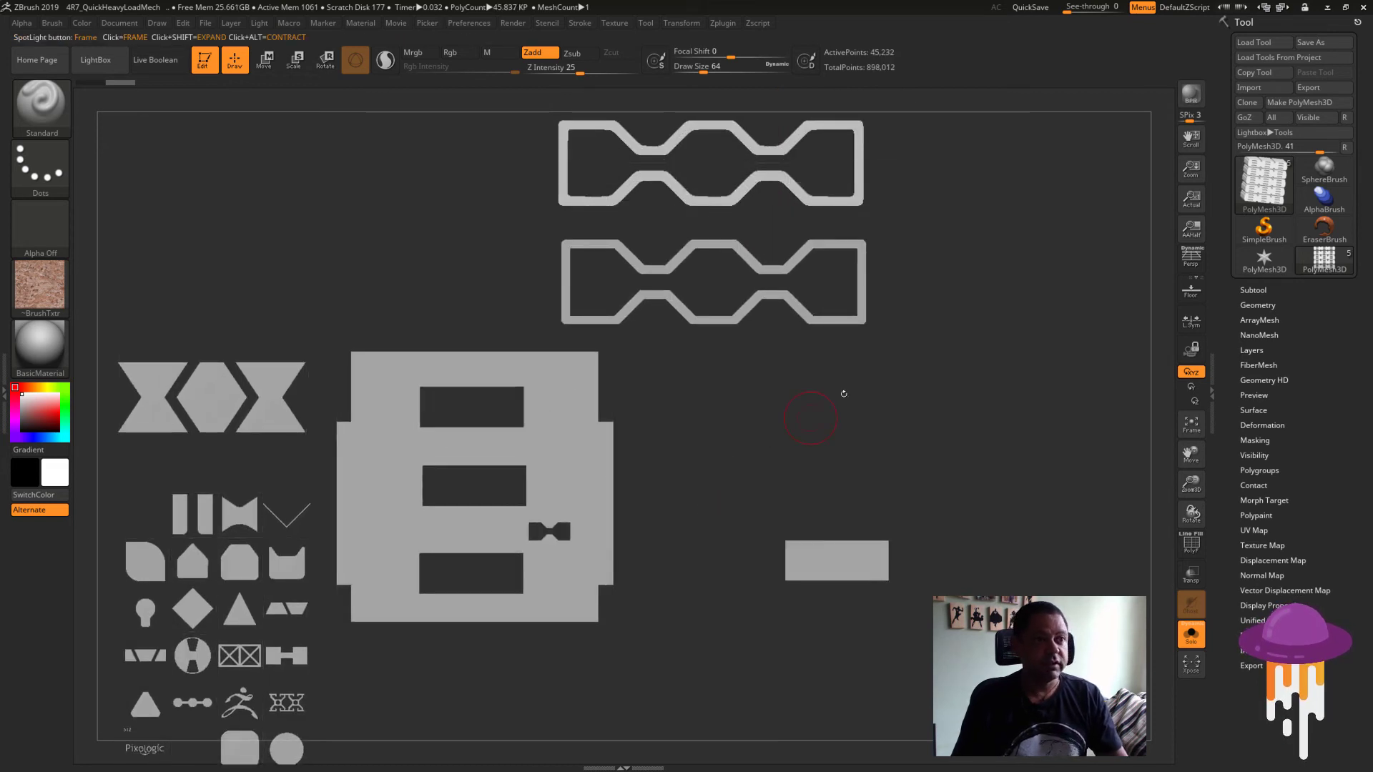
mouse_move(927, 387)
mouse_down()
mouse_move(930, 400)
mouse_move(897, 389)
mouse_up()
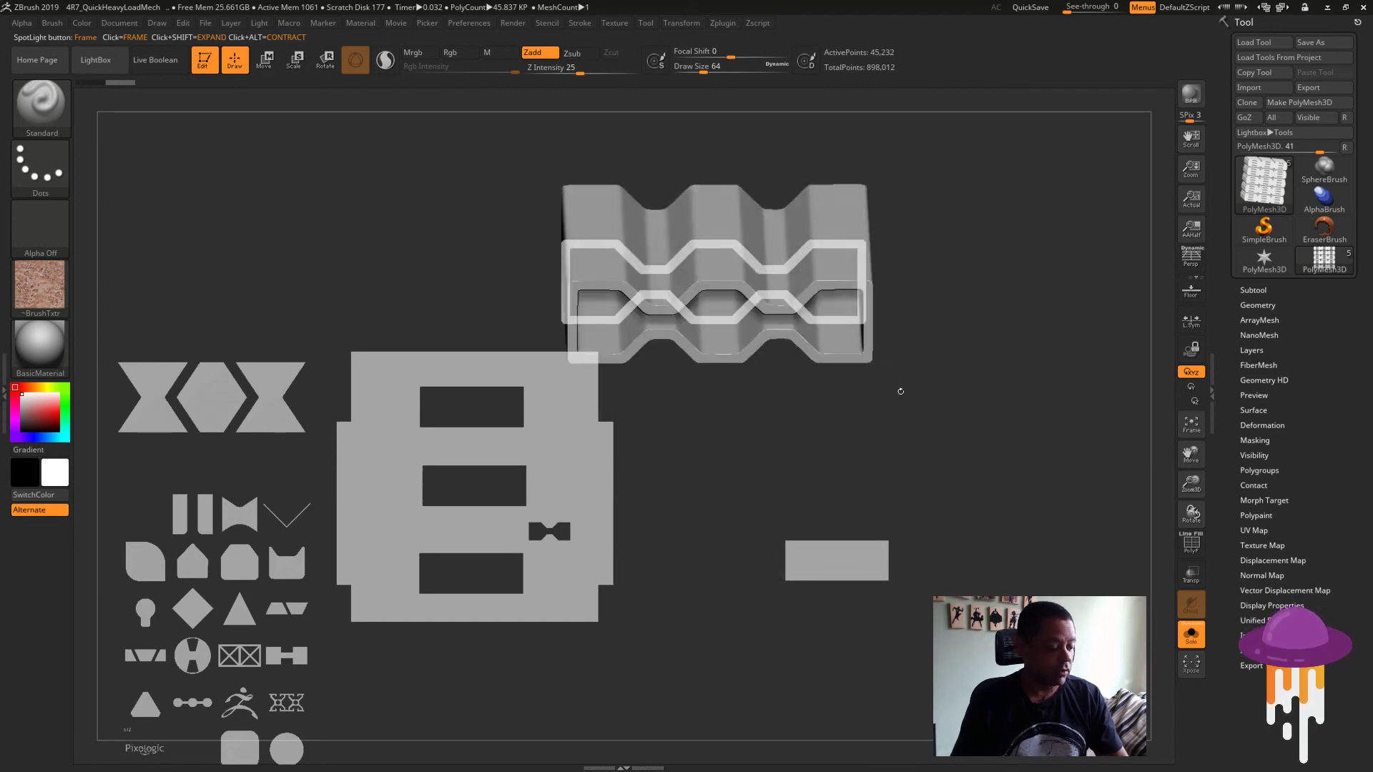
key(z)
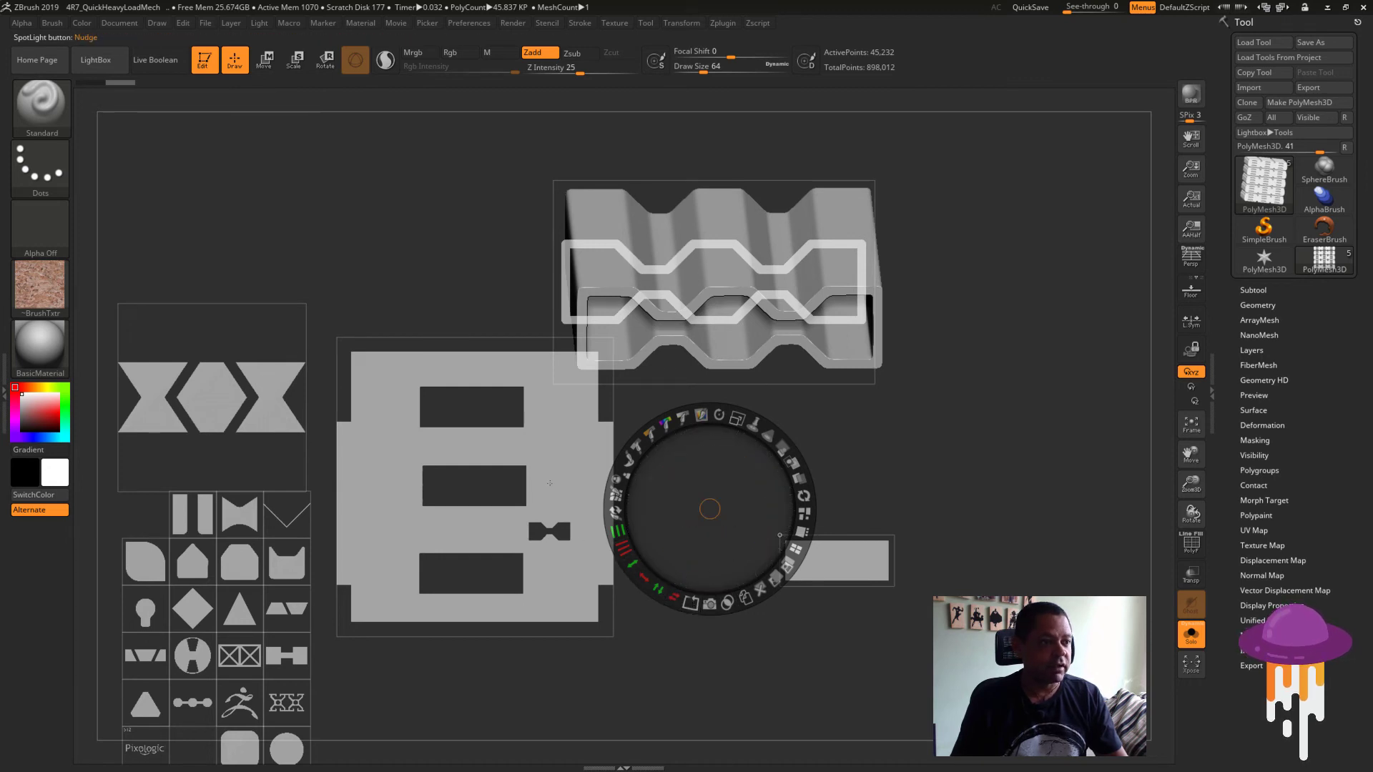
click(563, 472)
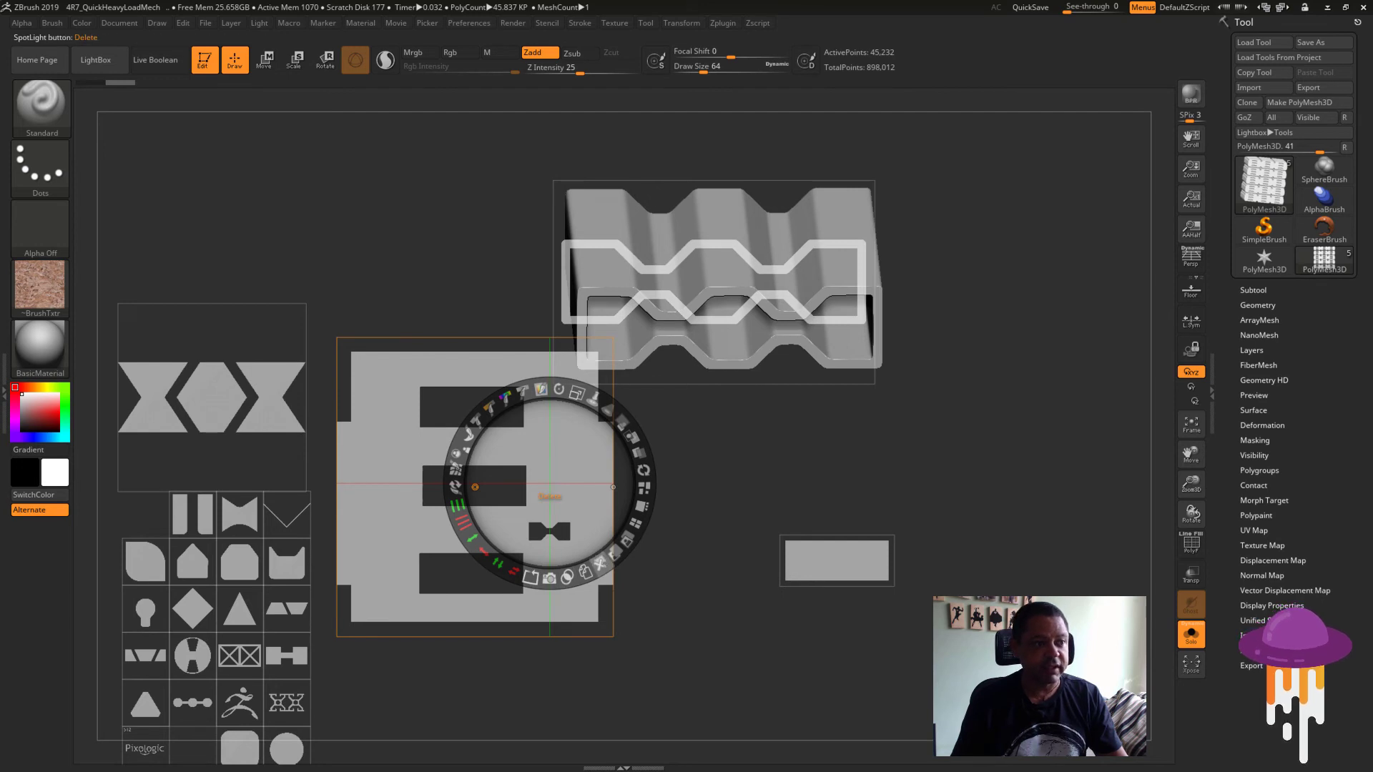
- Delete the selected E-shaped stencil image using the Spotlight Delete button
click(599, 564)
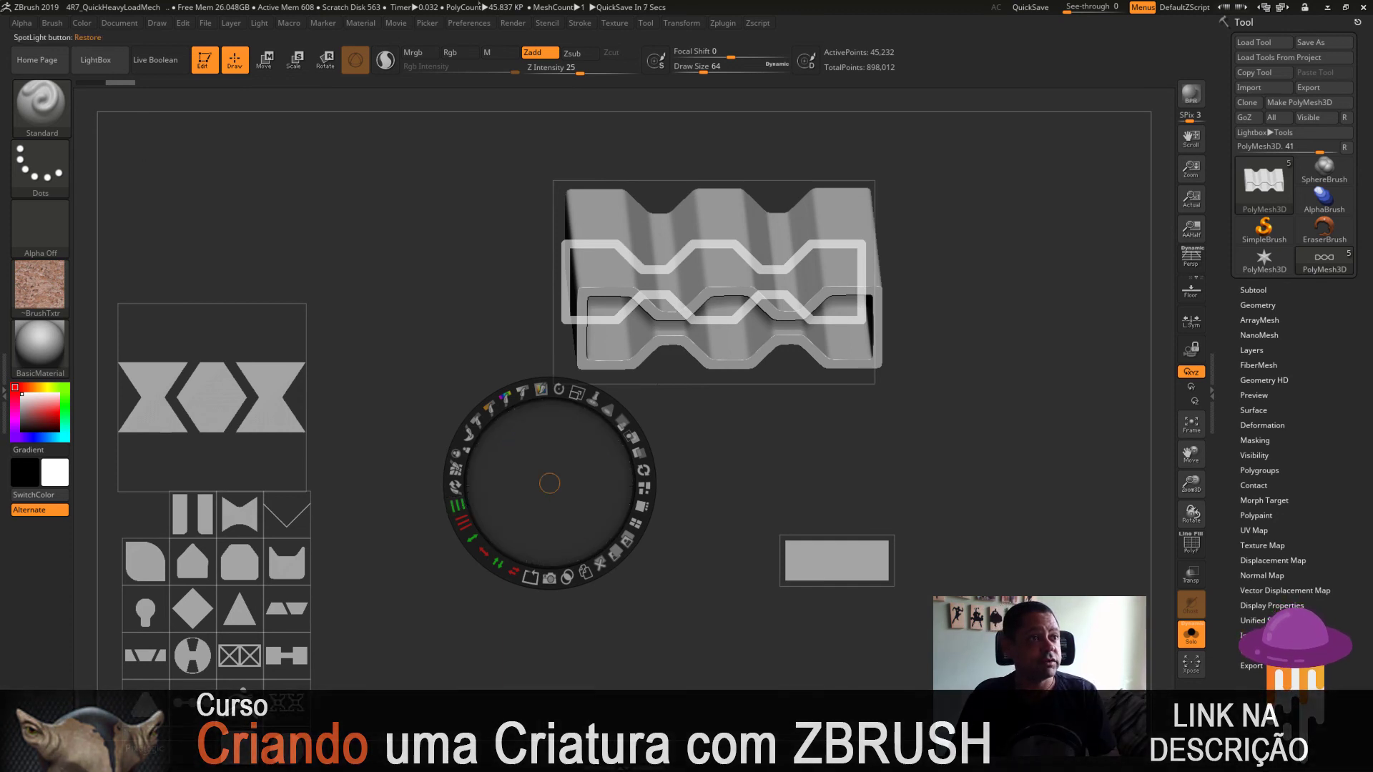
- Run Preferences > Config > Restore Custom UI to reload the saved interface layout
click(469, 23)
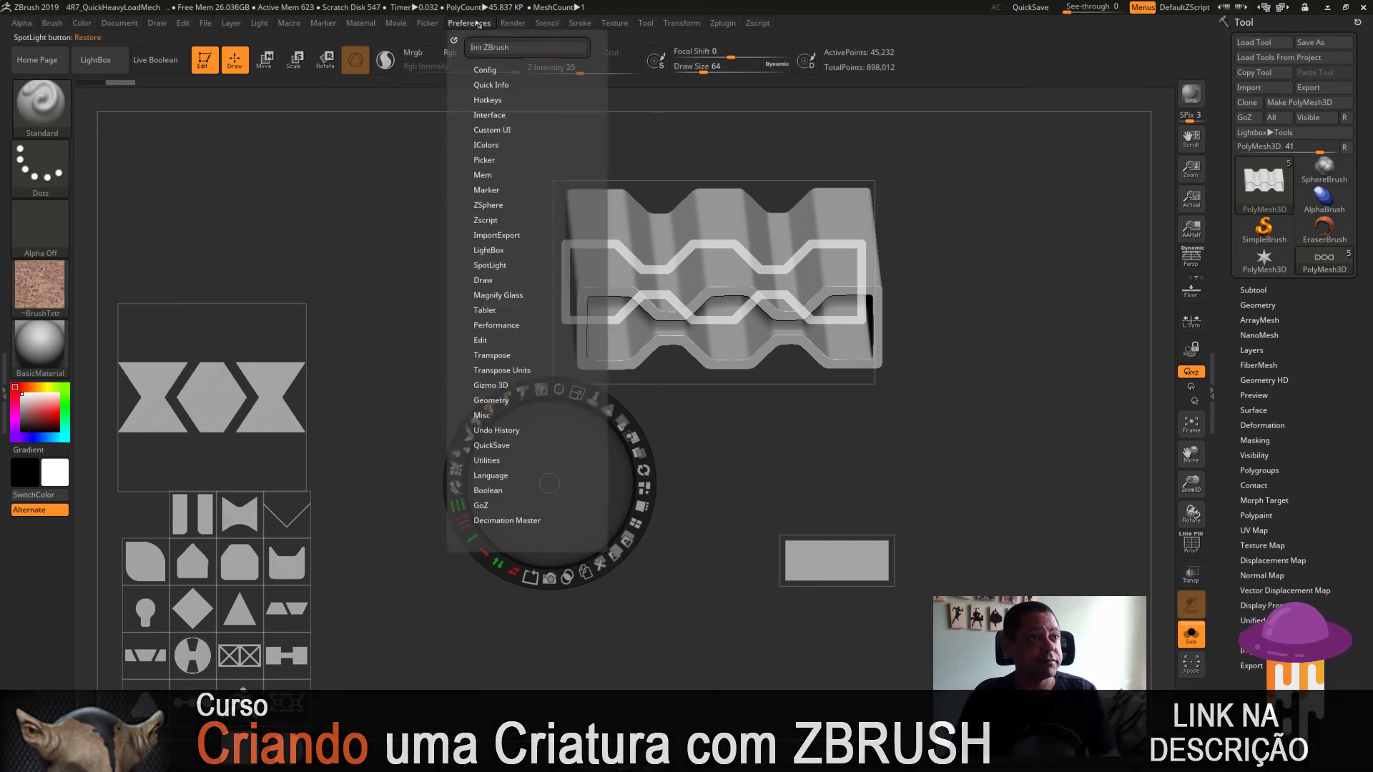
click(487, 70)
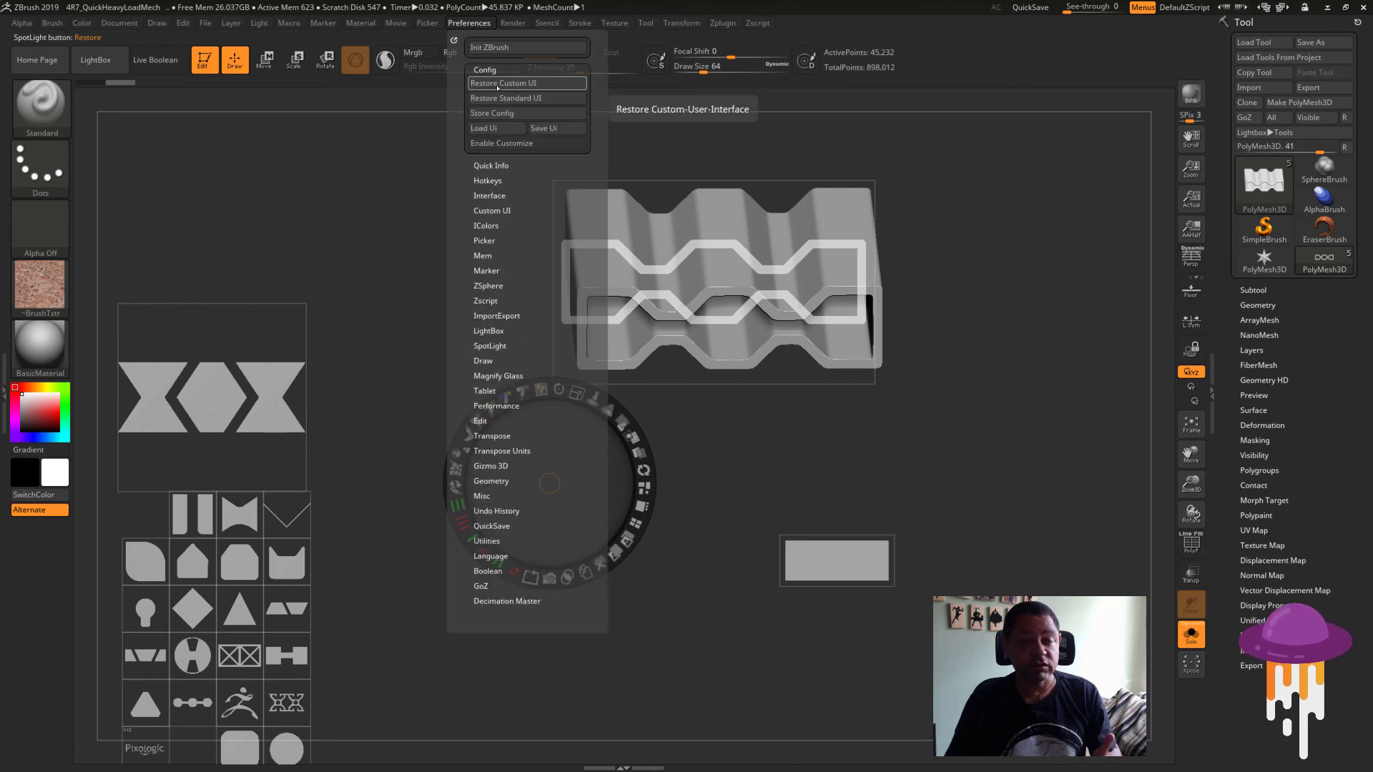
click(498, 84)
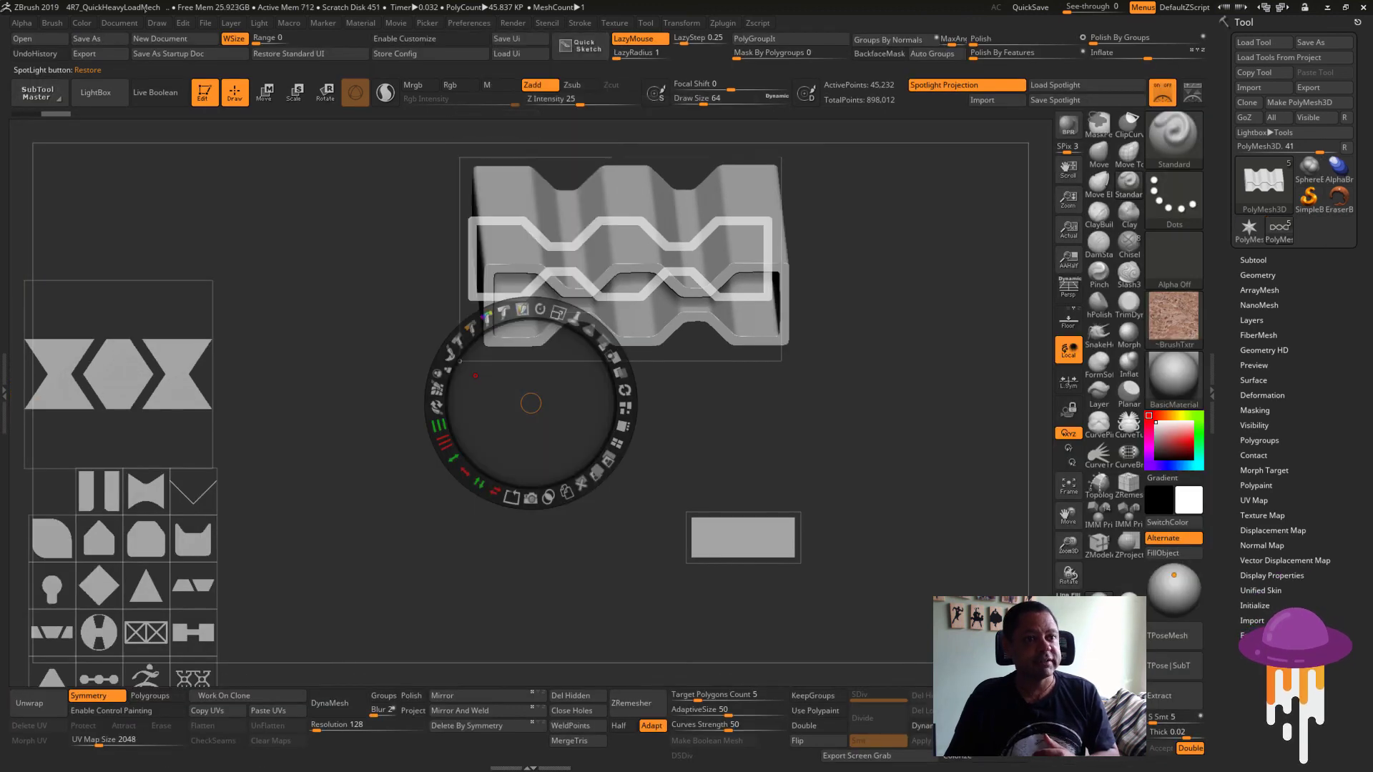